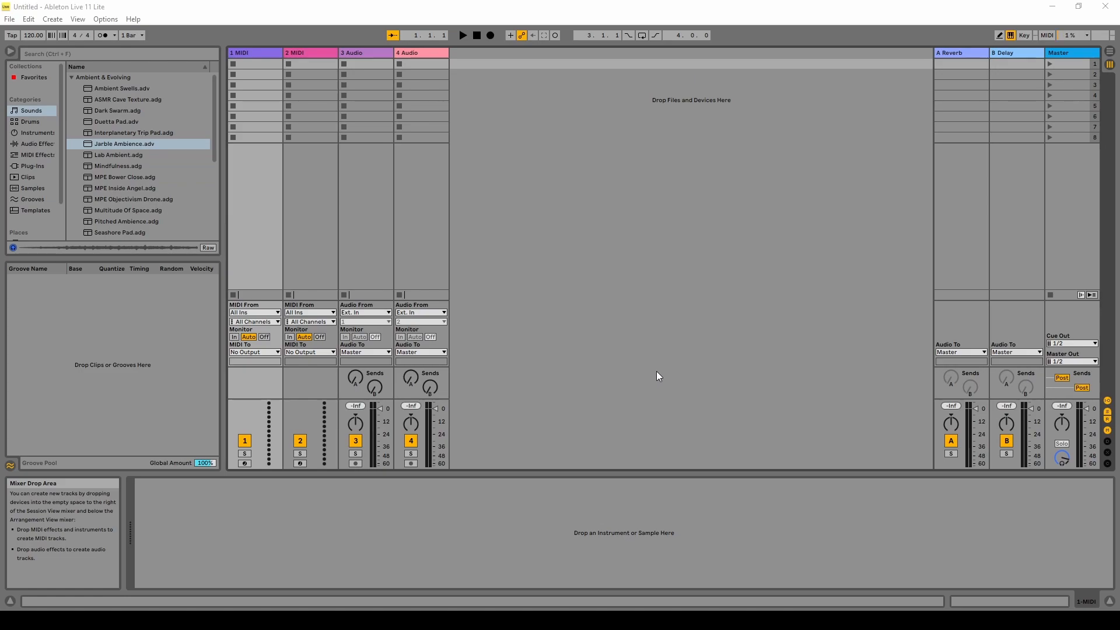
# Delete the 4 Audio and 3 Audio tracks from the set.
pyautogui.rightClick(421, 52)
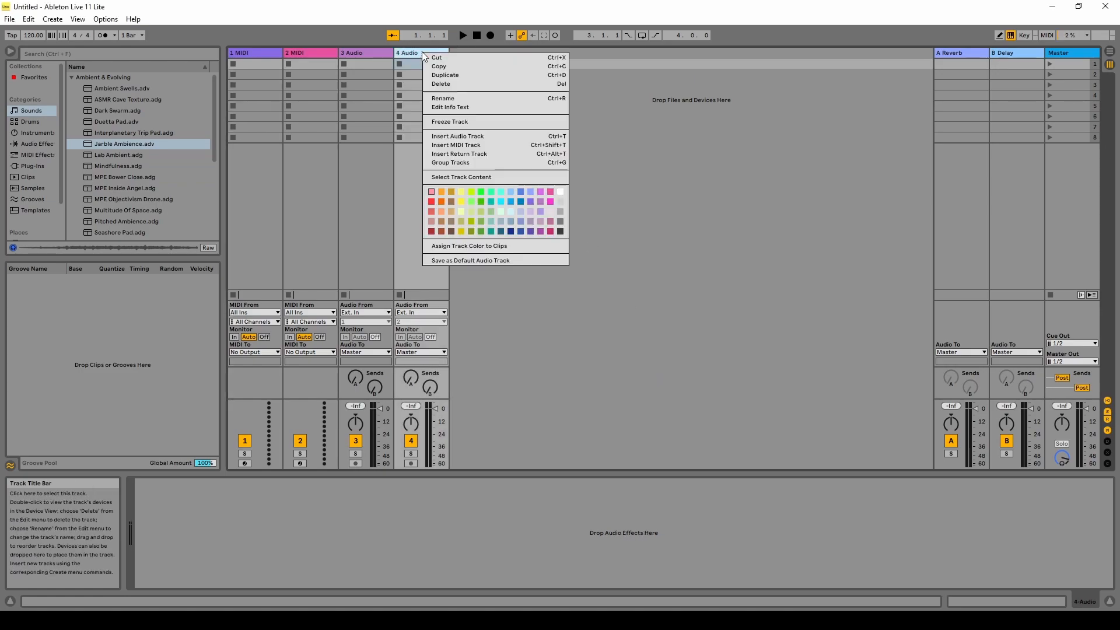
pyautogui.click(474, 85)
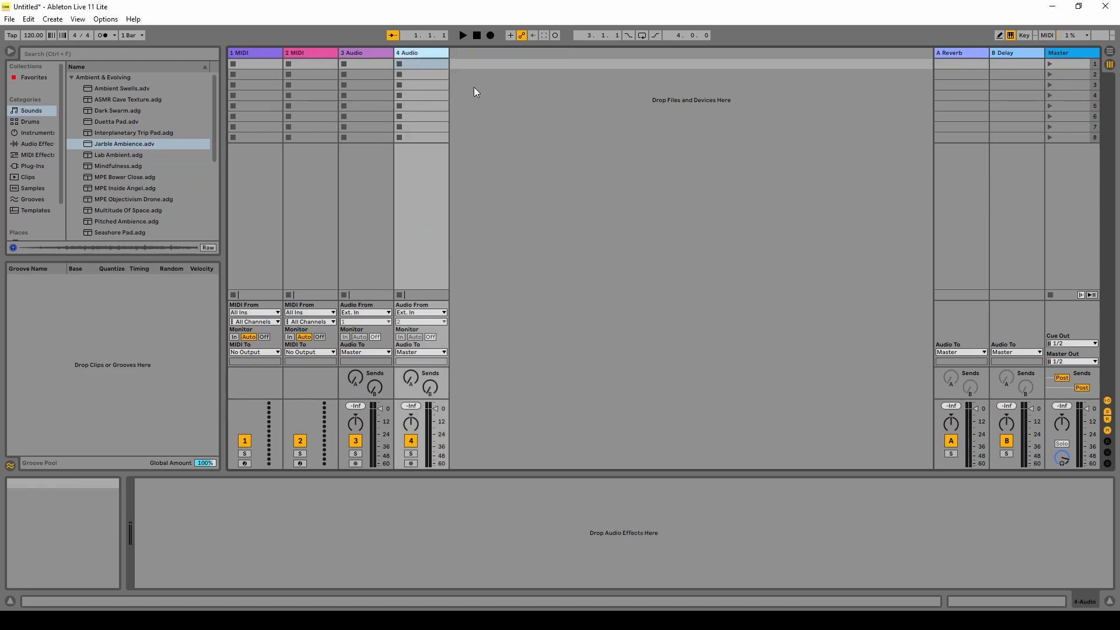
pyautogui.rightClick(370, 55)
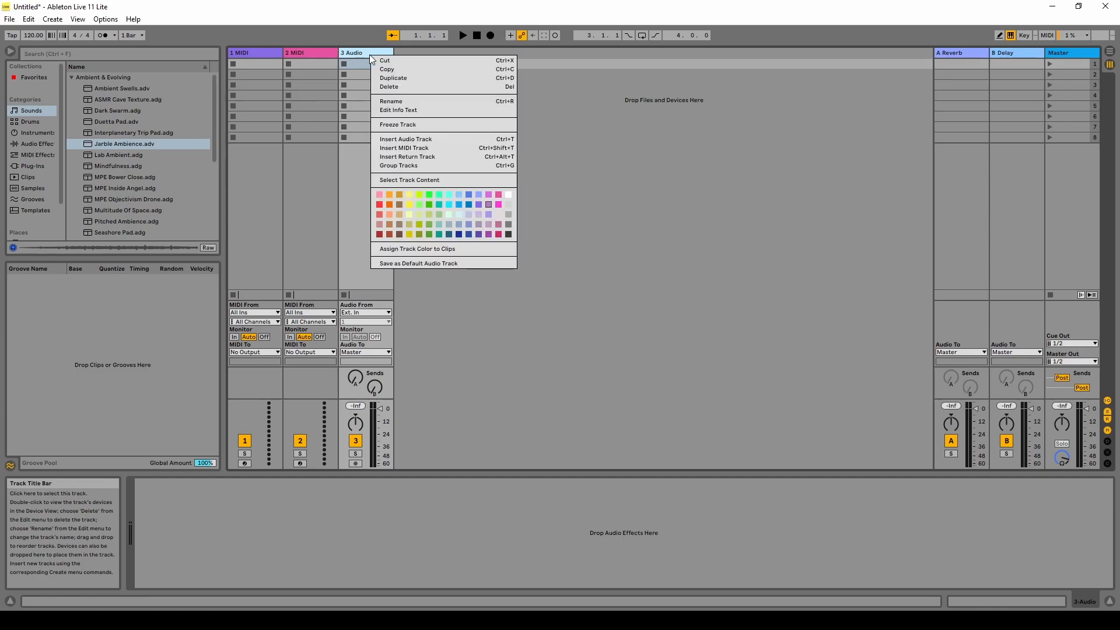
pyautogui.click(390, 84)
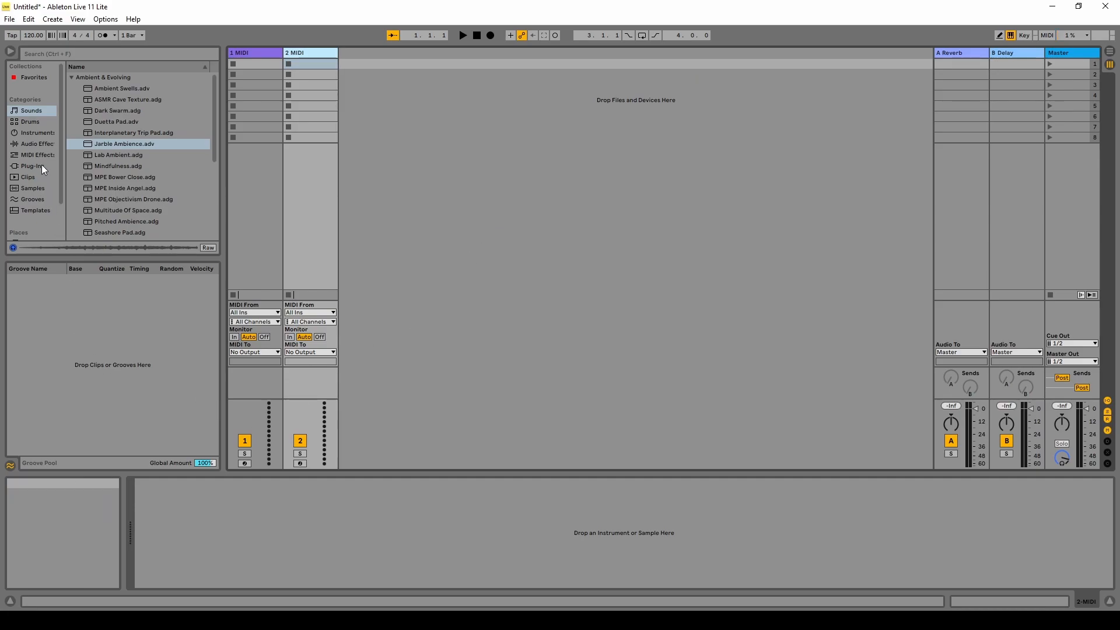
# Preview the Jarble Ambience sound preset and load it onto the 1 MIDI track.
pyautogui.click(33, 111)
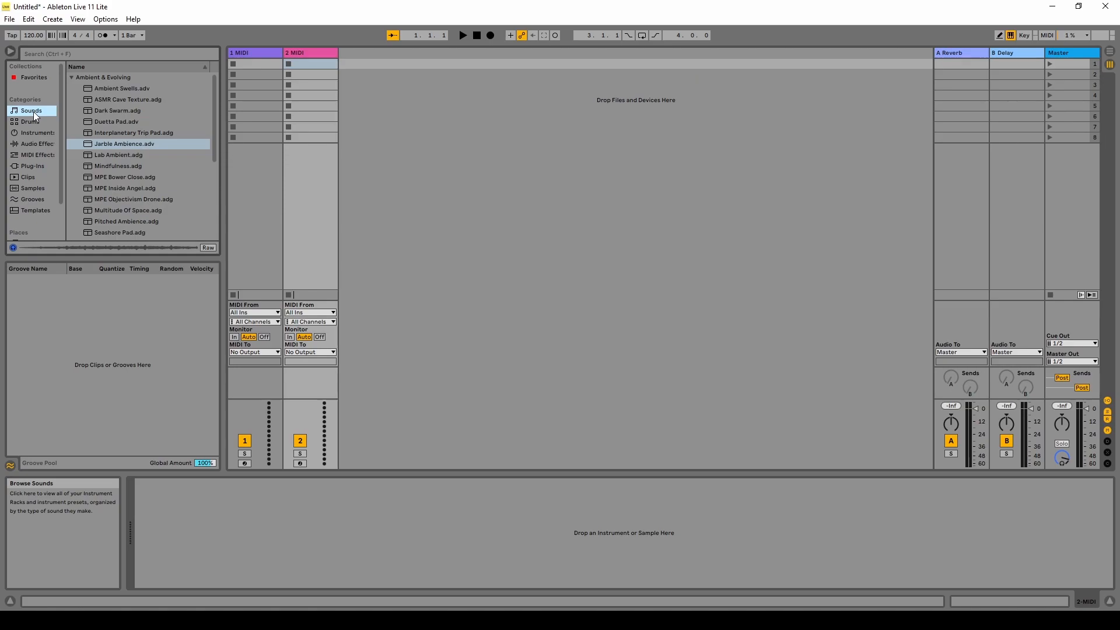
pyautogui.click(147, 145)
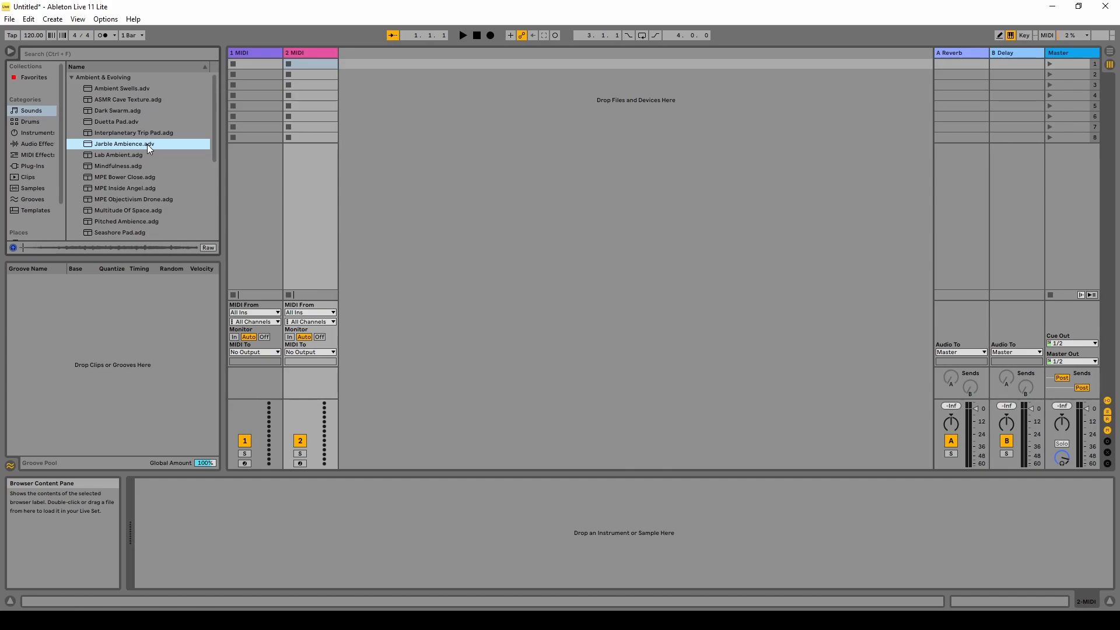
pyautogui.click(13, 248)
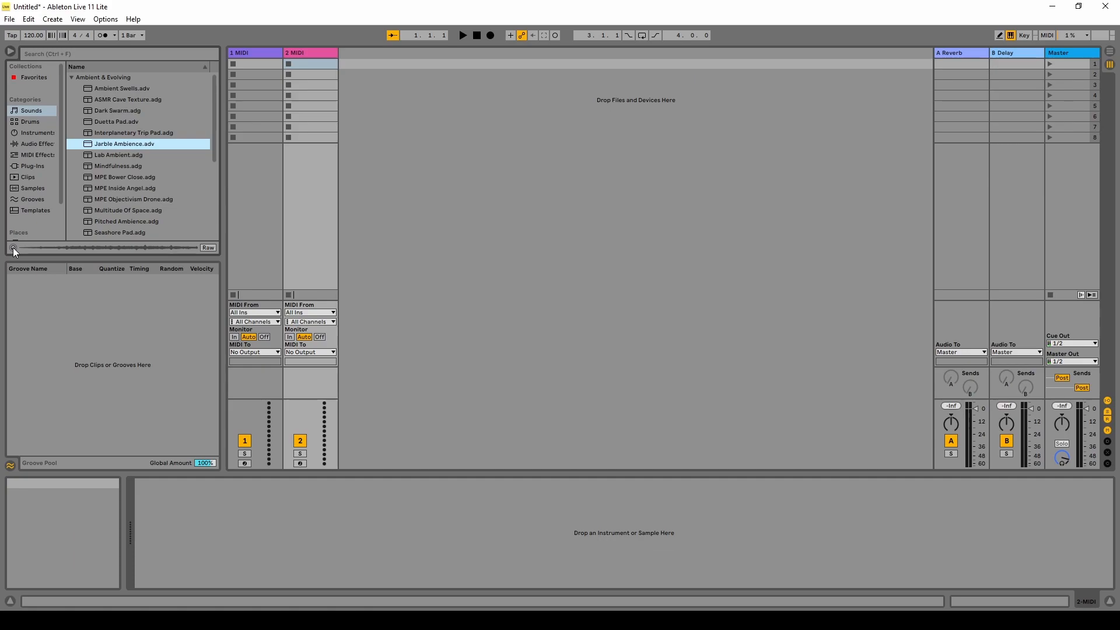
pyautogui.click(13, 247)
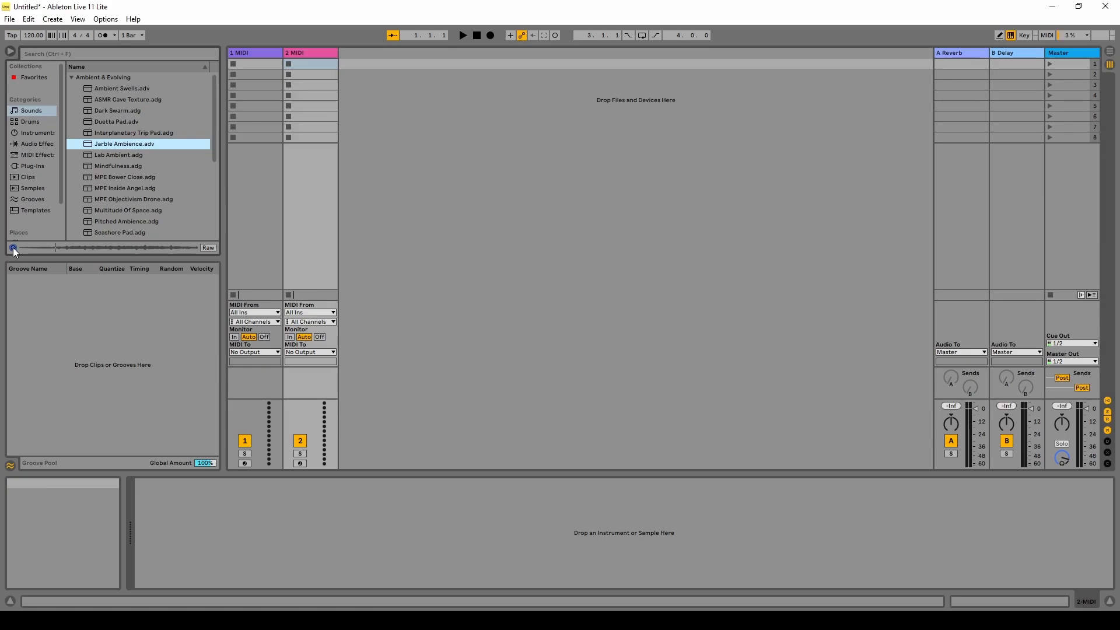
pyautogui.click(444, 197)
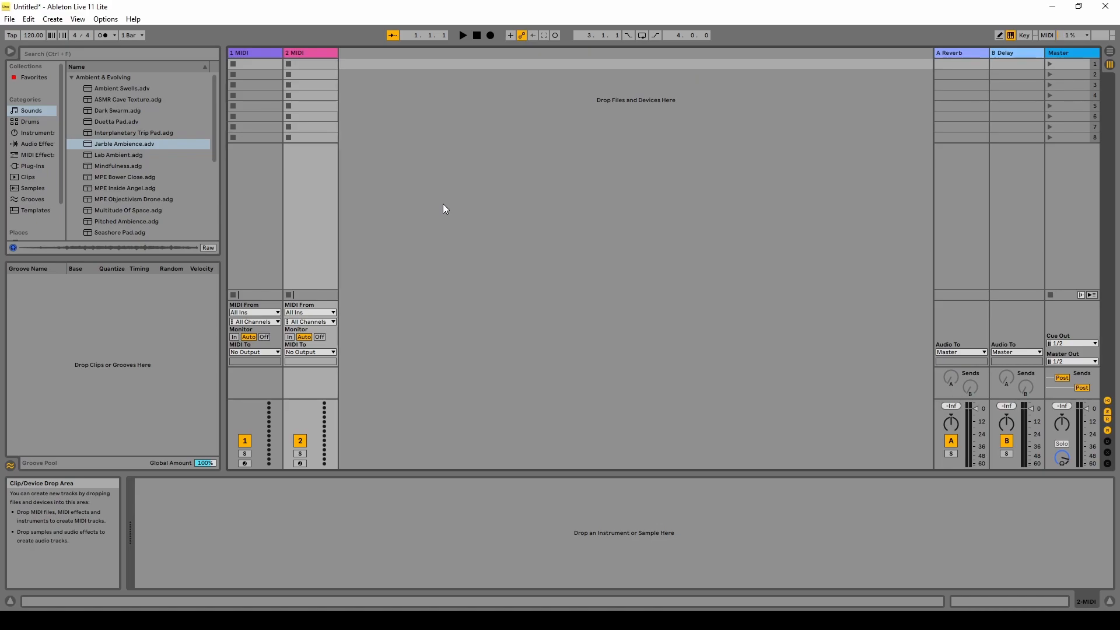
pyautogui.moveTo(117, 142); pyautogui.dragTo(264, 61)
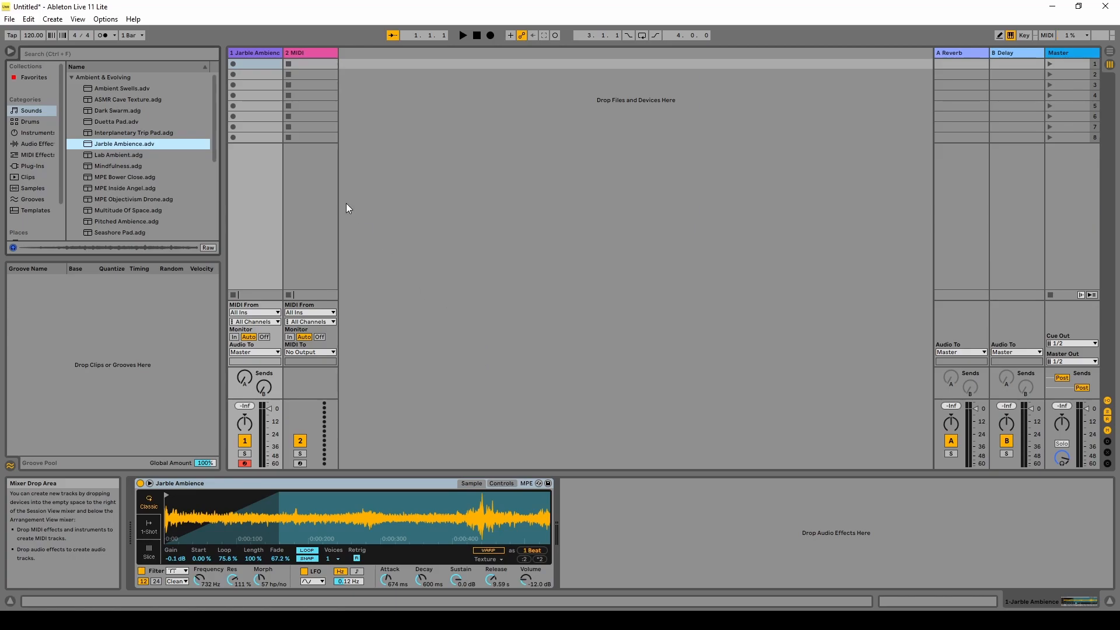
# Create an empty MIDI clip on track 1 with C Major scale, 4-bar loop and note preview.
pyautogui.doubleClick(256, 64)
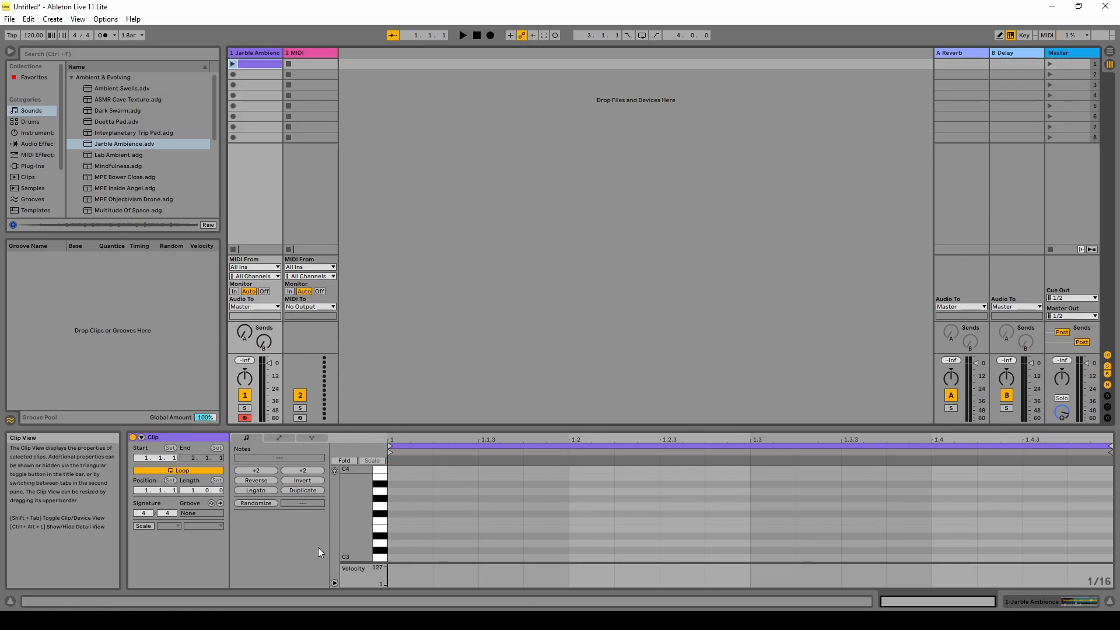
pyautogui.click(145, 525)
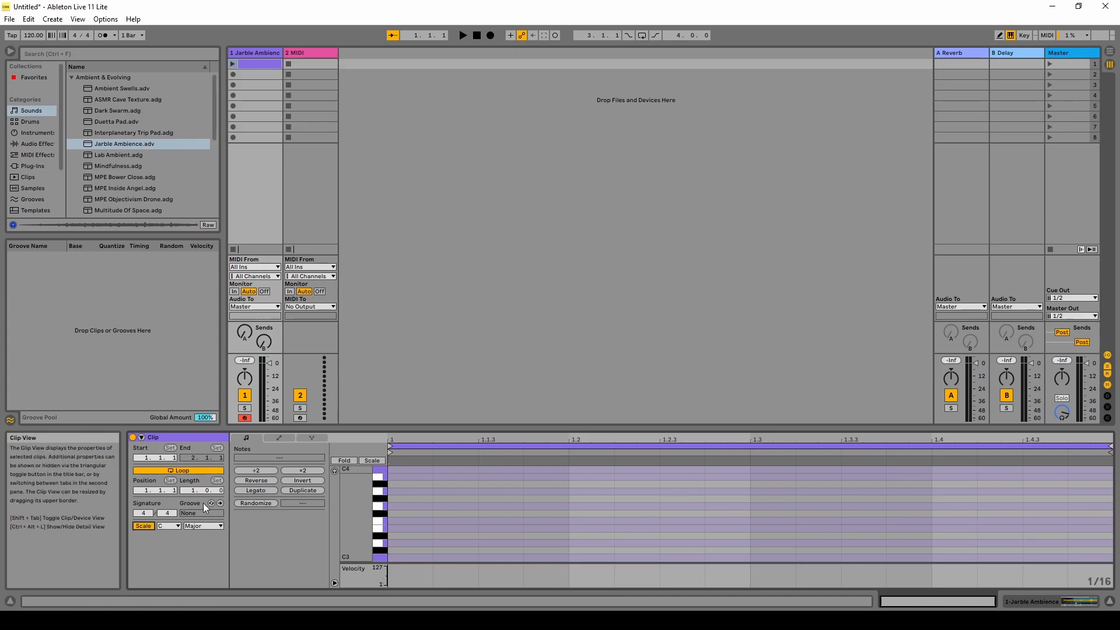
pyautogui.moveTo(191, 491); pyautogui.dragTo(191, 471)
pyautogui.click(334, 470)
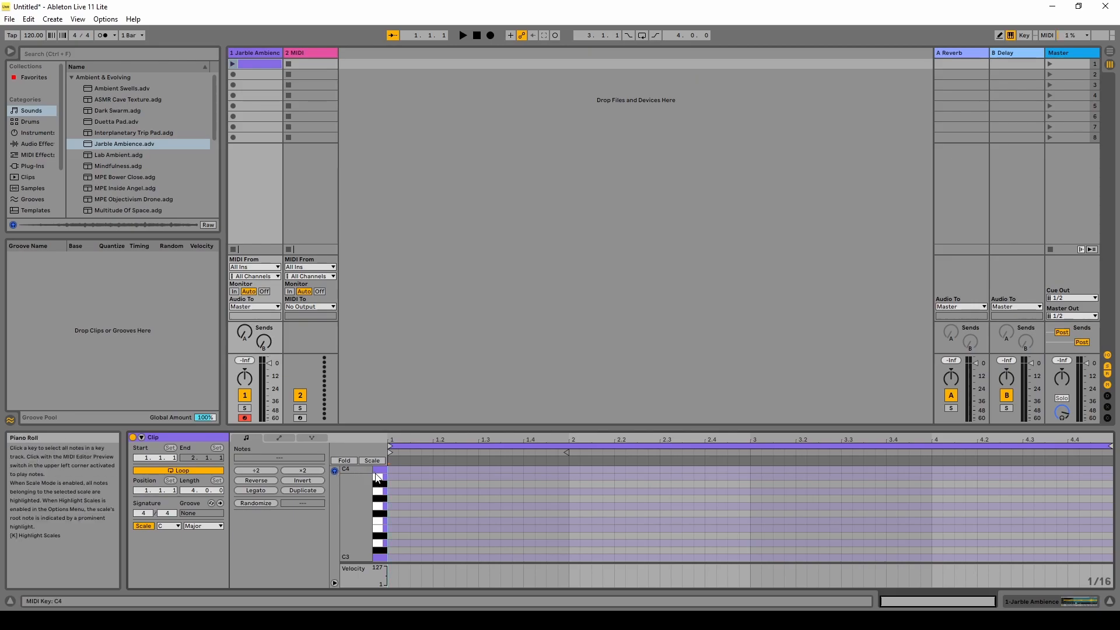
pyautogui.moveTo(380, 477); pyautogui.dragTo(380, 559)
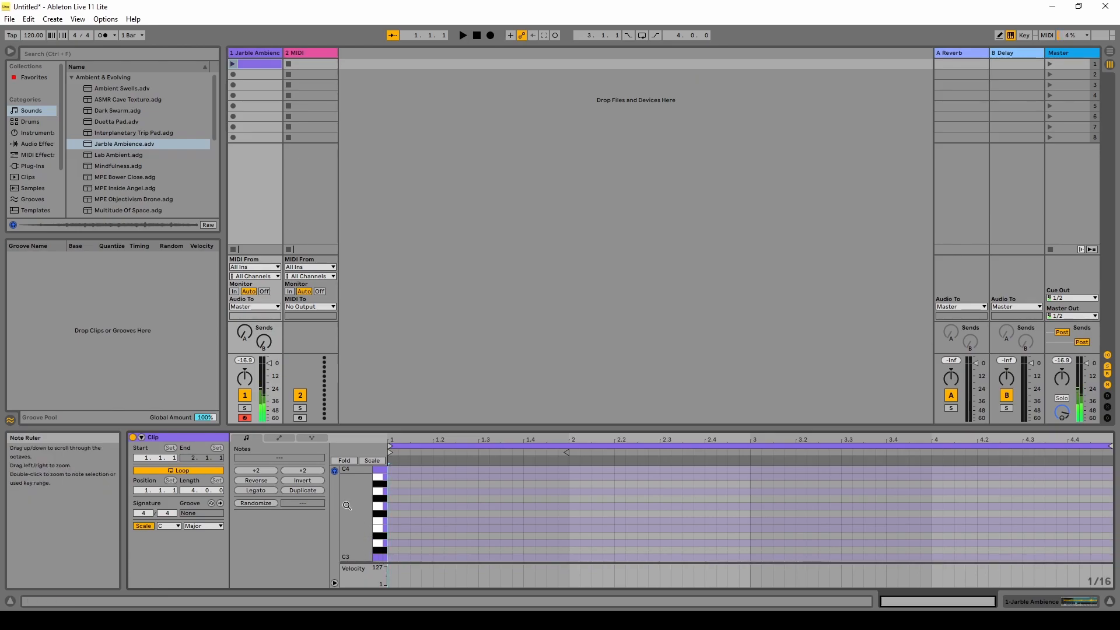
pyautogui.scroll(-1, 381, 494)
pyautogui.scroll(-7, 371, 498)
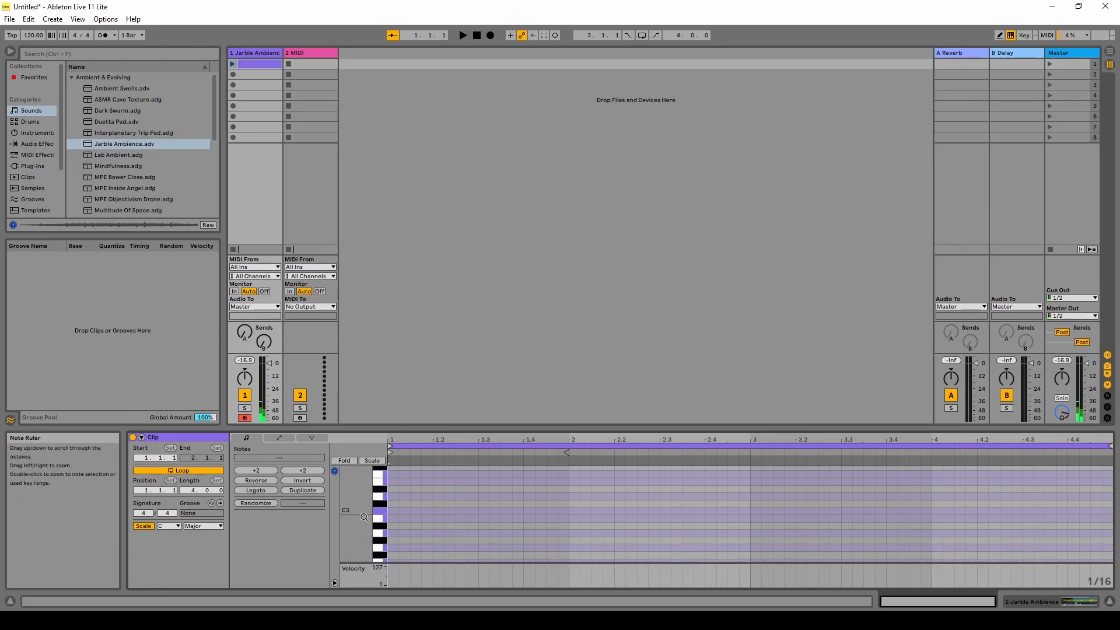
pyautogui.click(384, 554)
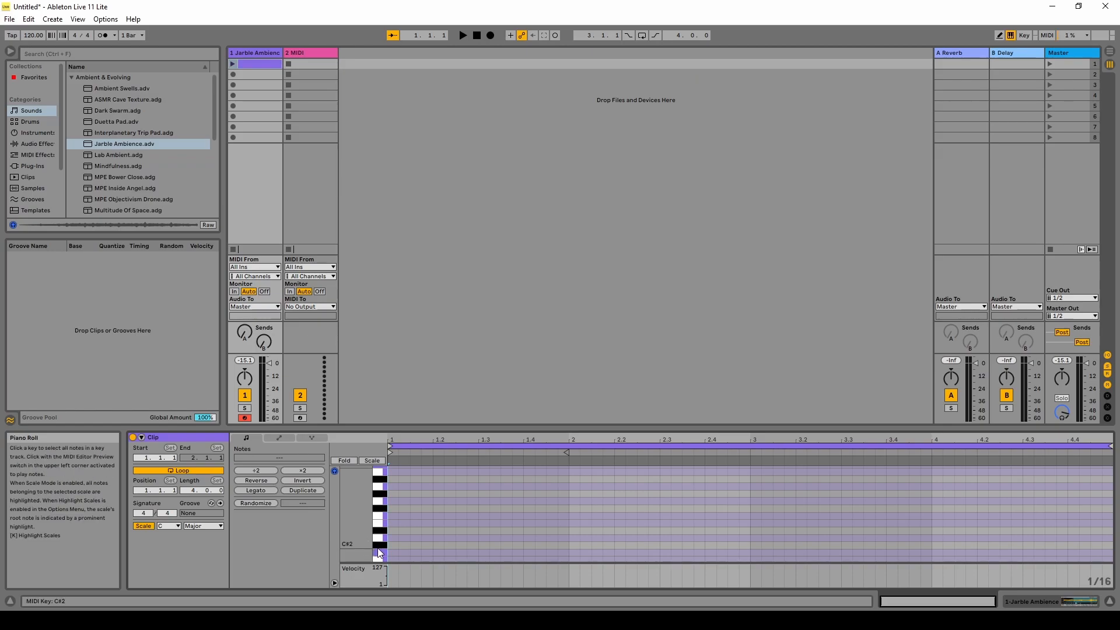
# Add a C2 note at 1.1.1 and stretch it to fill bar 1.
pyautogui.click(380, 555)
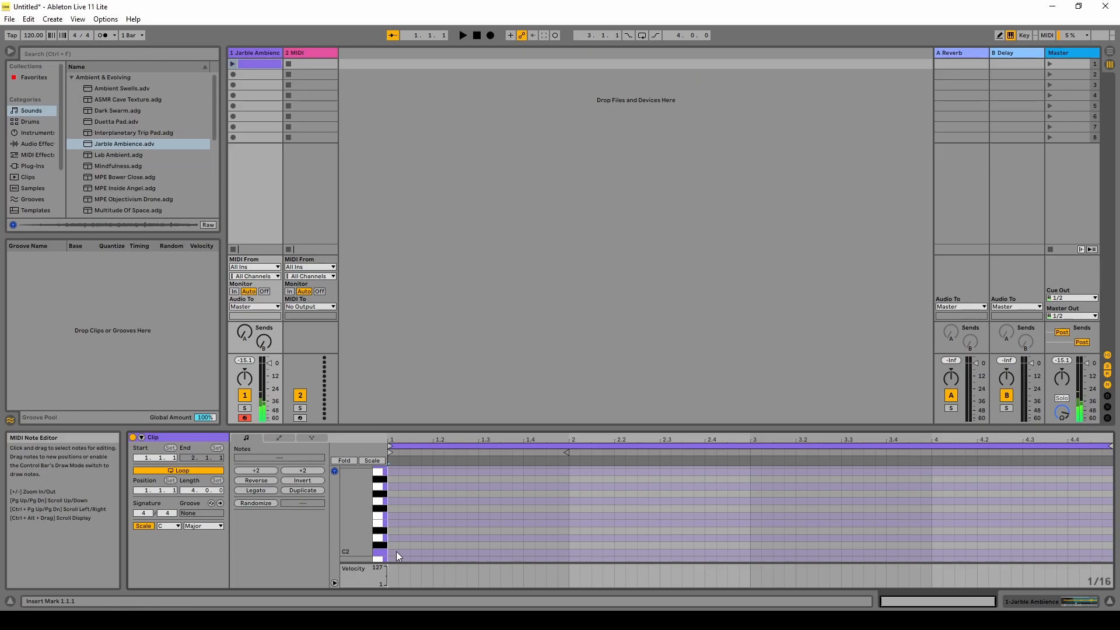
pyautogui.doubleClick(394, 552)
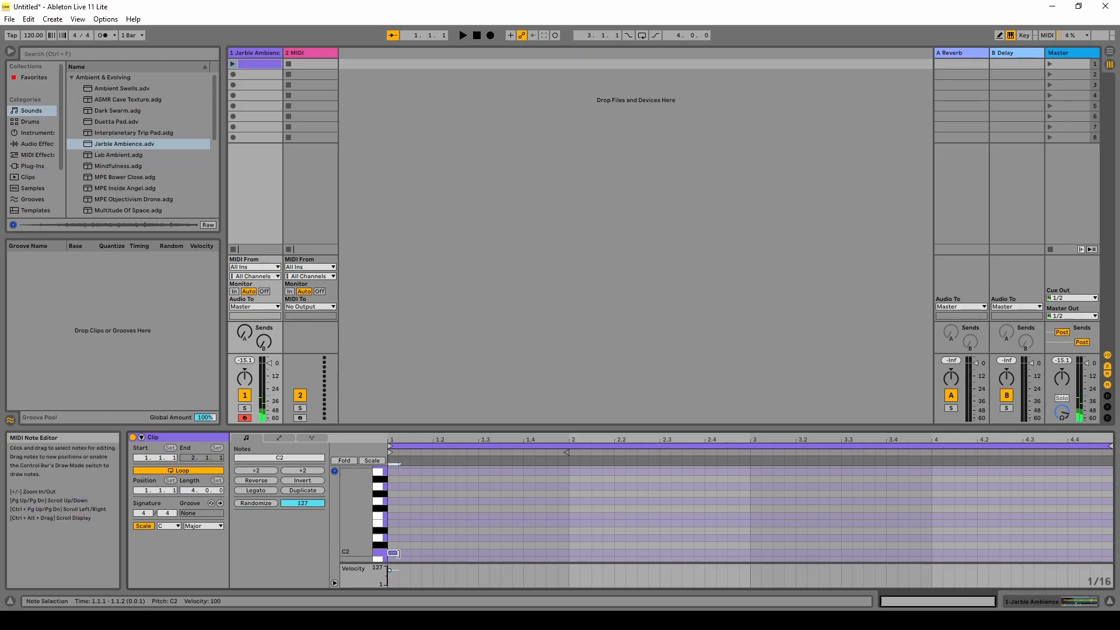
pyautogui.moveTo(396, 553); pyautogui.dragTo(569, 554)
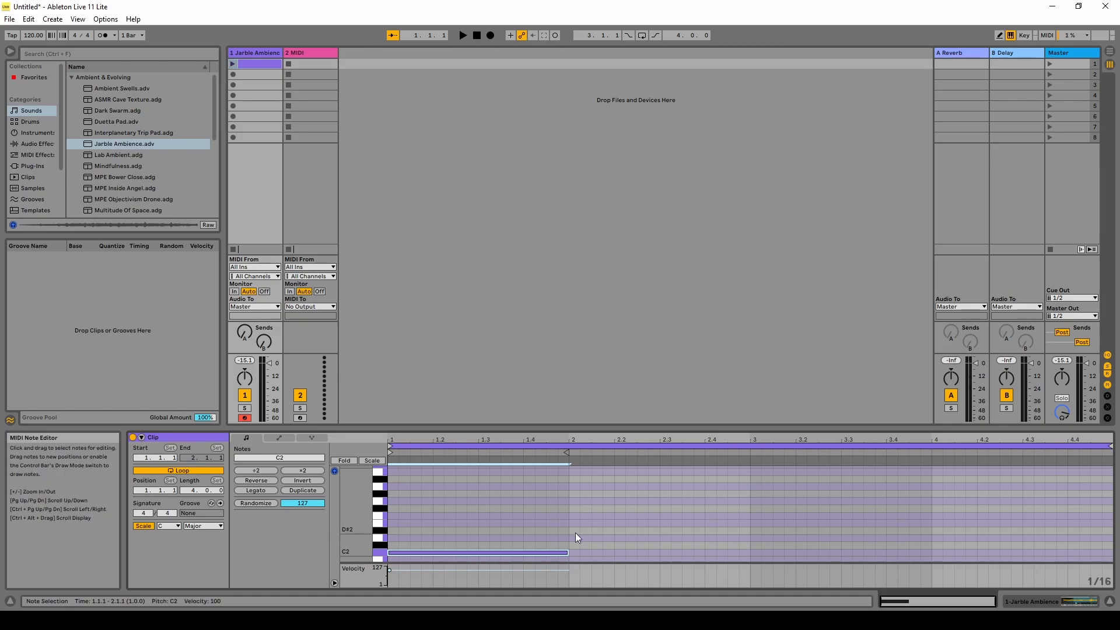
pyautogui.click(541, 529)
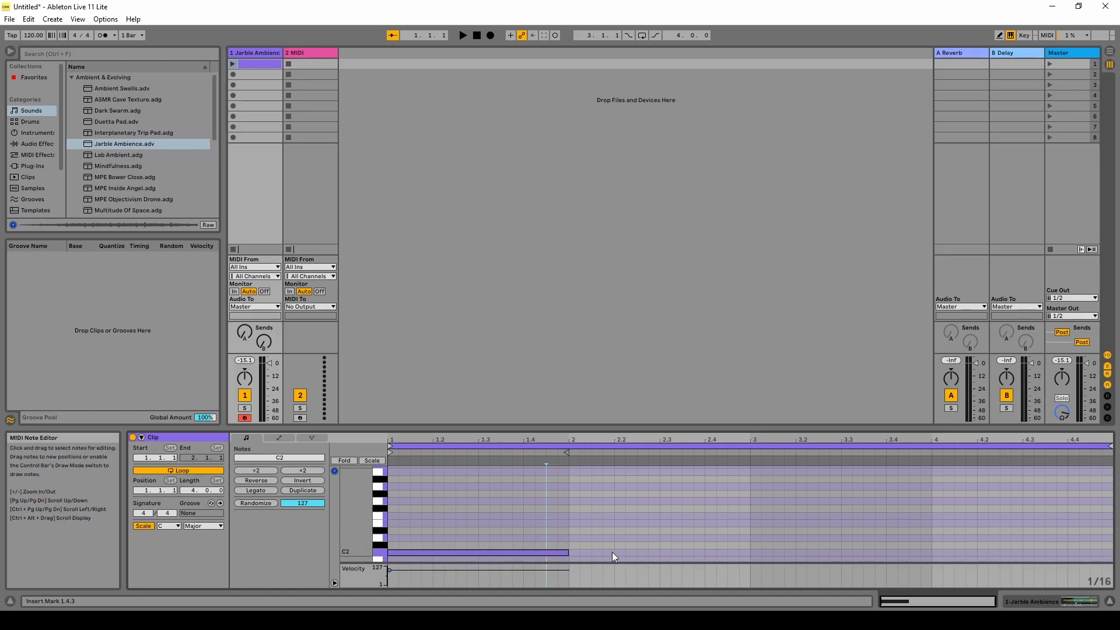
pyautogui.click(502, 551)
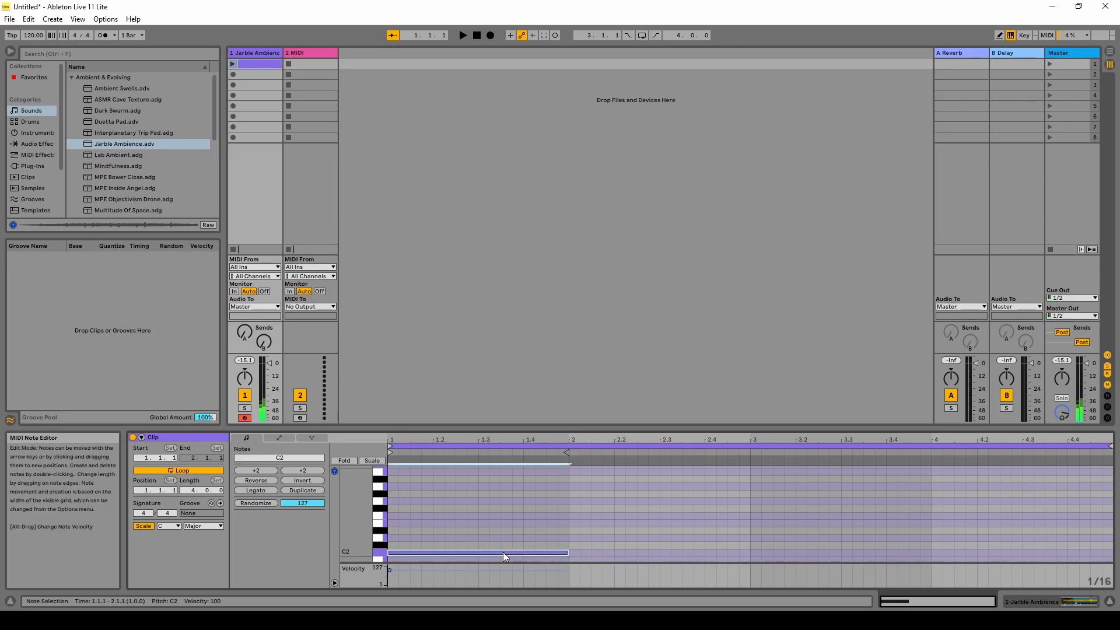
# Duplicate the C2 note so a copy fills bar 2.
pyautogui.rightClick(502, 551)
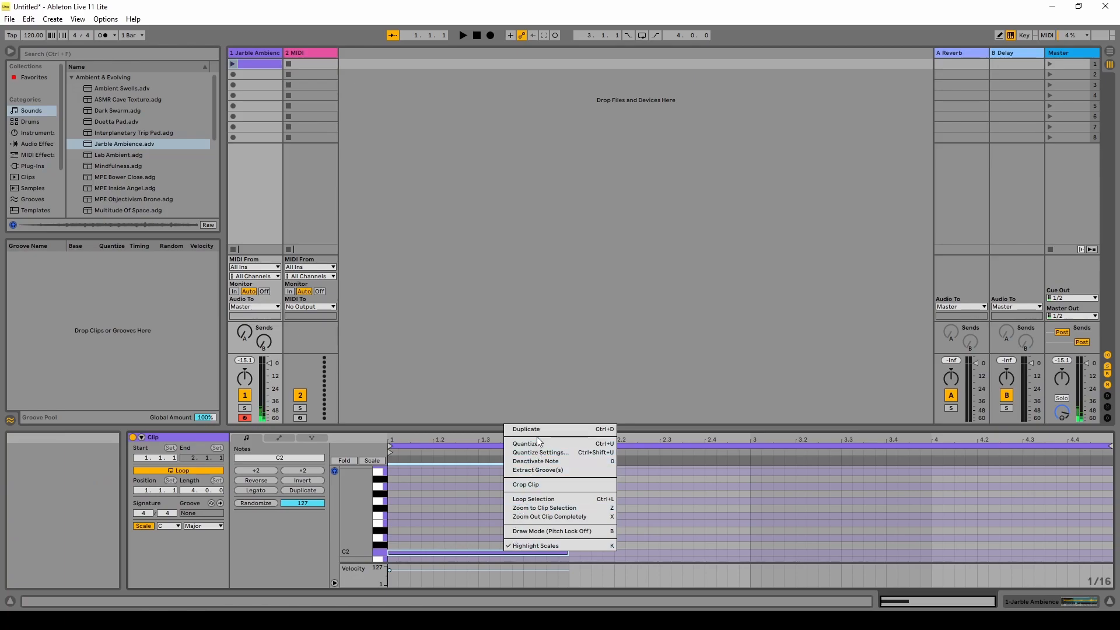
pyautogui.click(638, 509)
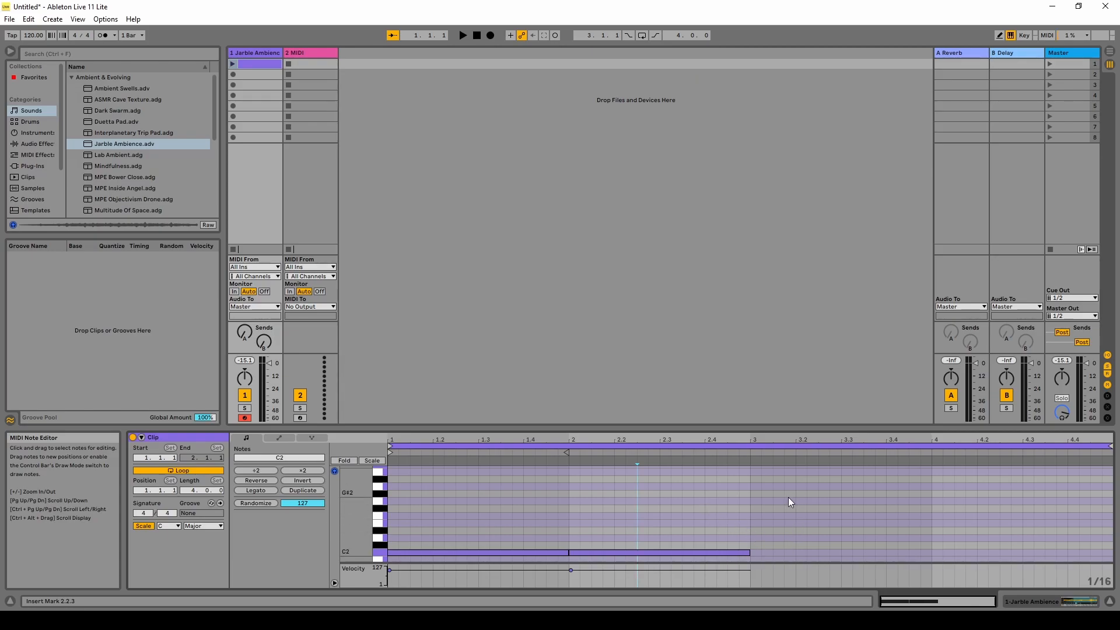
# Add full-bar notes F2 in bar 3 and G2 in bar 4.
pyautogui.doubleClick(752, 518)
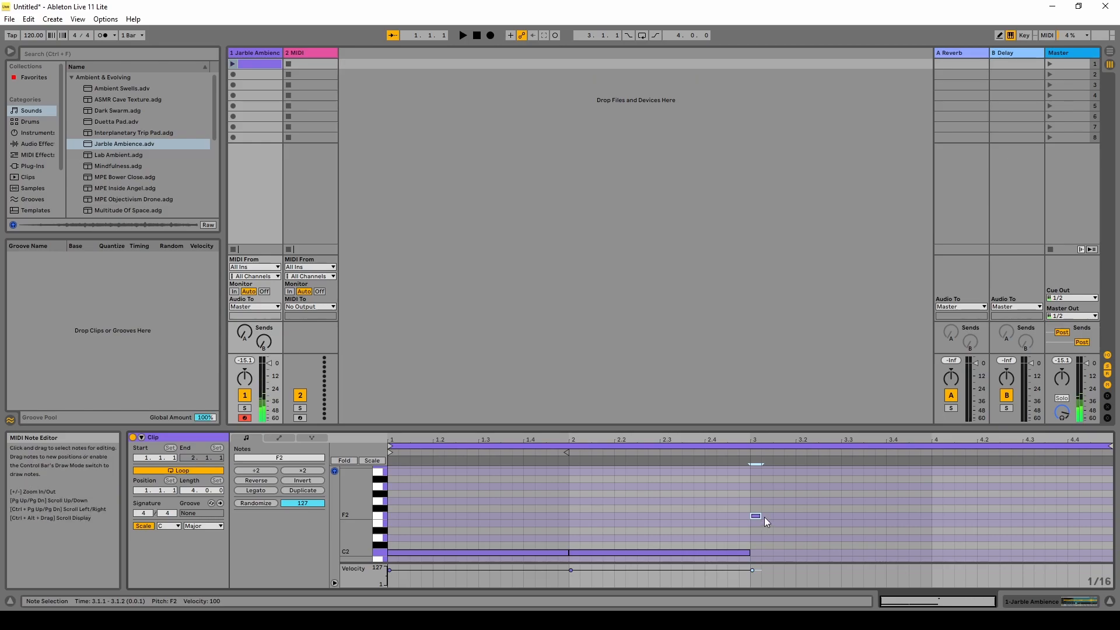
pyautogui.moveTo(761, 517); pyautogui.dragTo(932, 516)
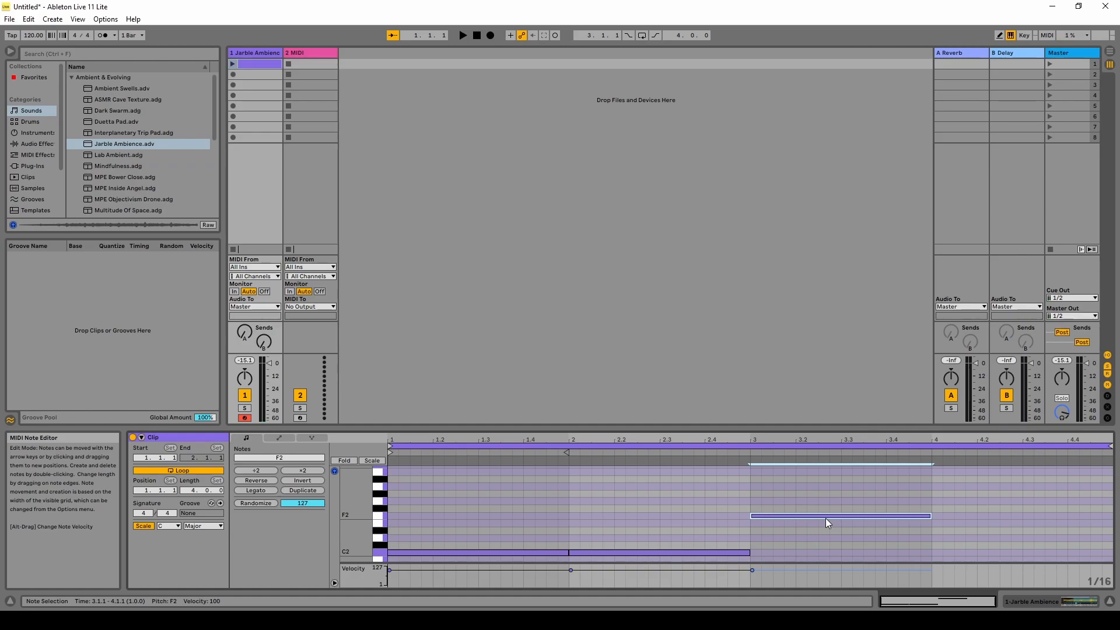
pyautogui.doubleClick(938, 499)
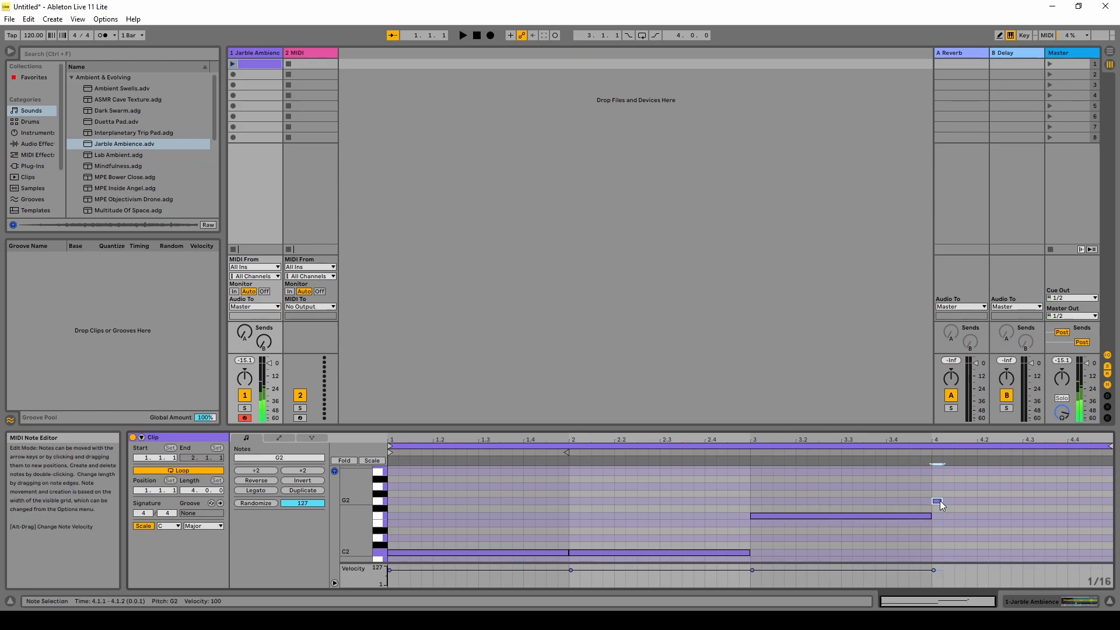
pyautogui.moveTo(939, 500); pyautogui.dragTo(1111, 500)
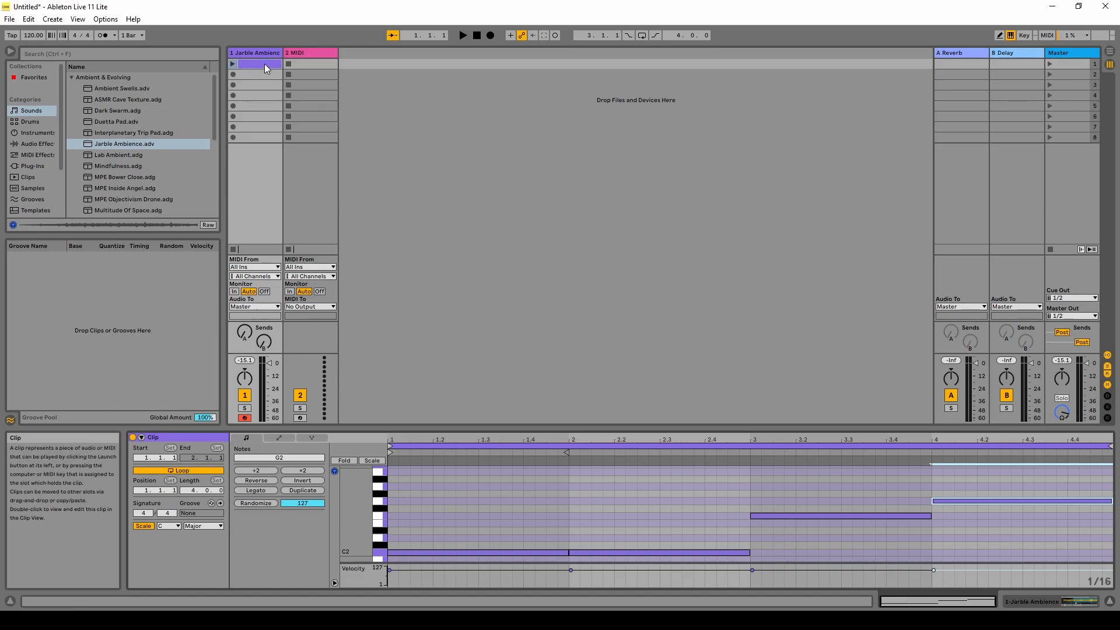
pyautogui.click(233, 64)
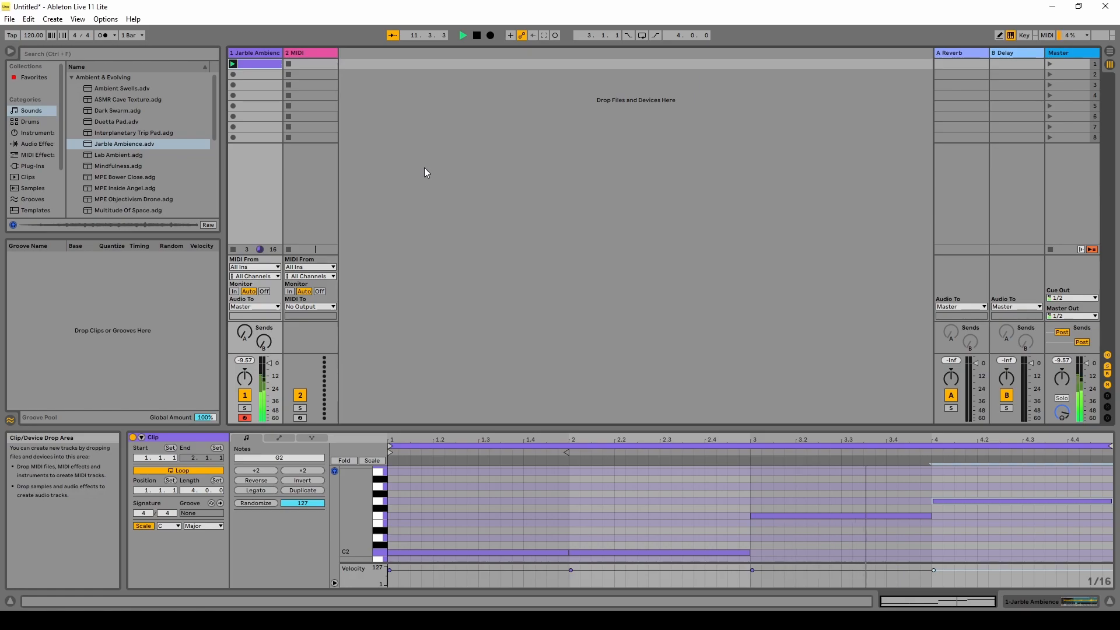
pyautogui.click(476, 36)
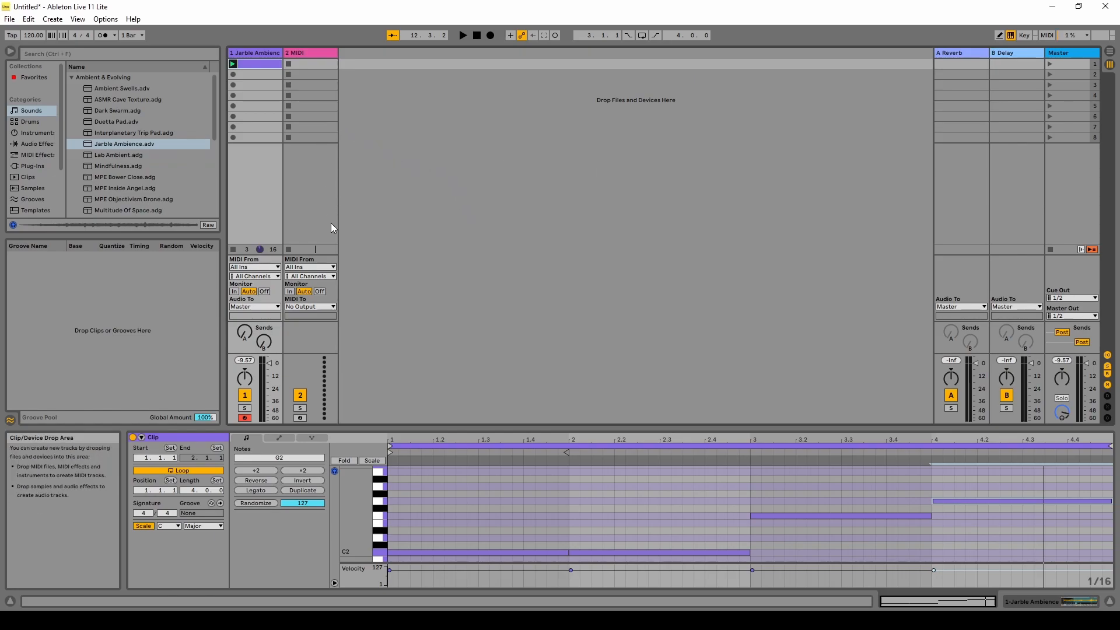
# Load Jarble Ambience onto track 2, create an empty four-bar MIDI clip there, and audition pitches up to C4.
pyautogui.click(114, 145)
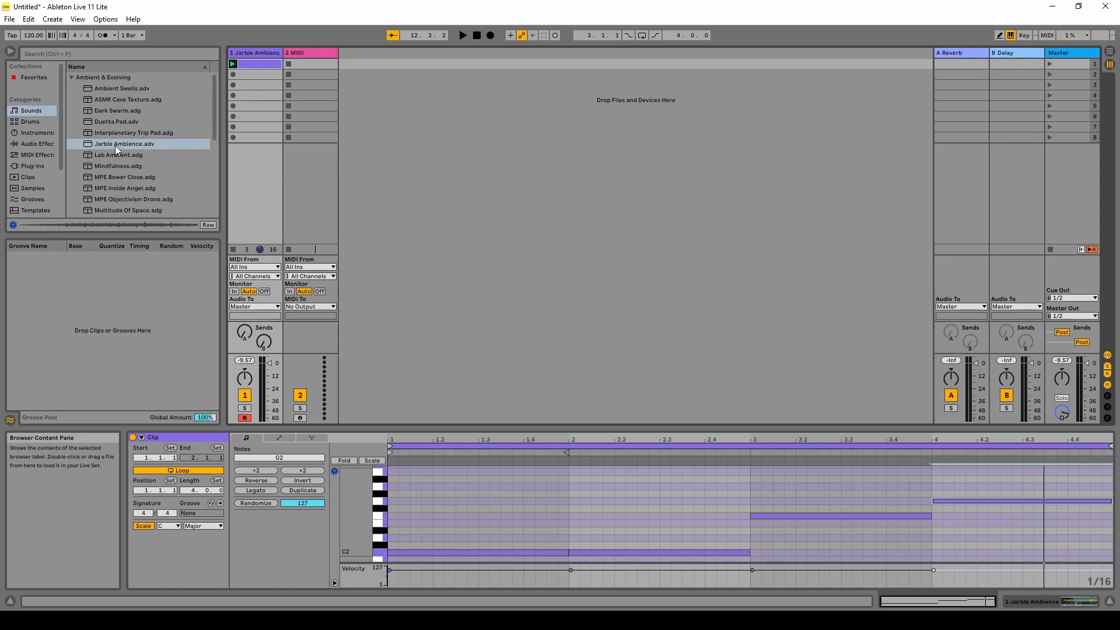
pyautogui.moveTo(310, 61); pyautogui.dragTo(310, 61)
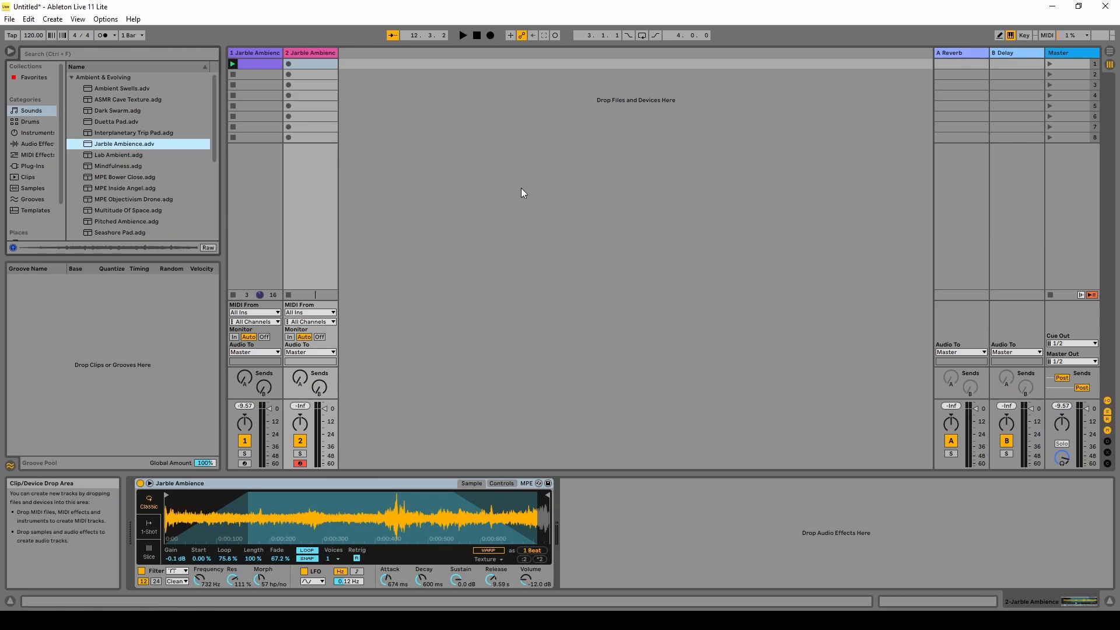
pyautogui.doubleClick(312, 64)
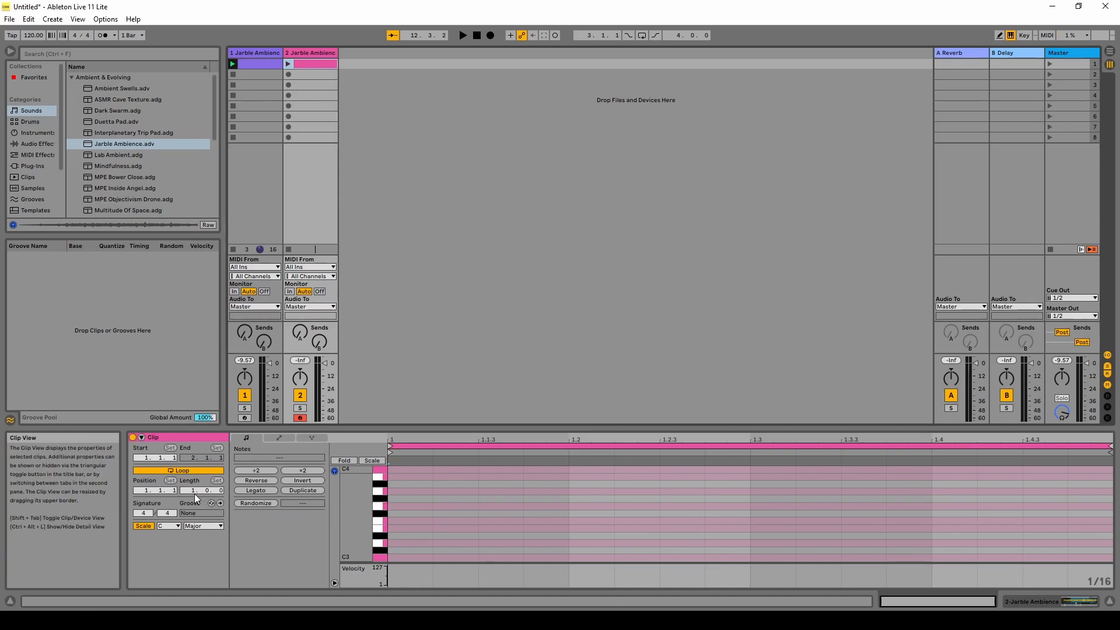
pyautogui.moveTo(187, 490); pyautogui.dragTo(186, 476)
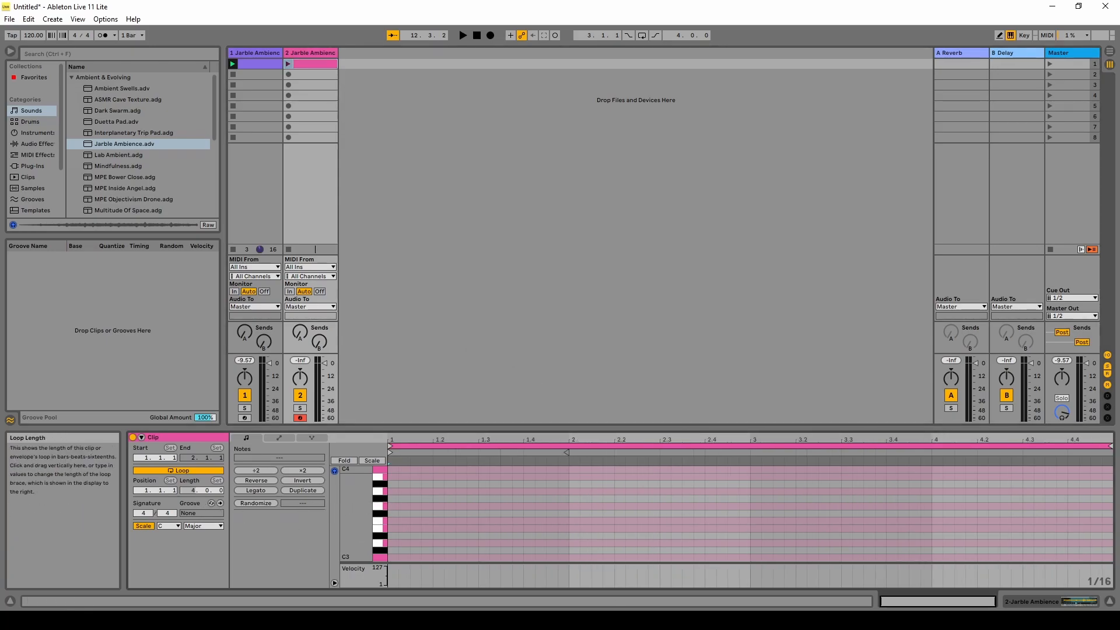
pyautogui.moveTo(378, 499); pyautogui.dragTo(375, 552)
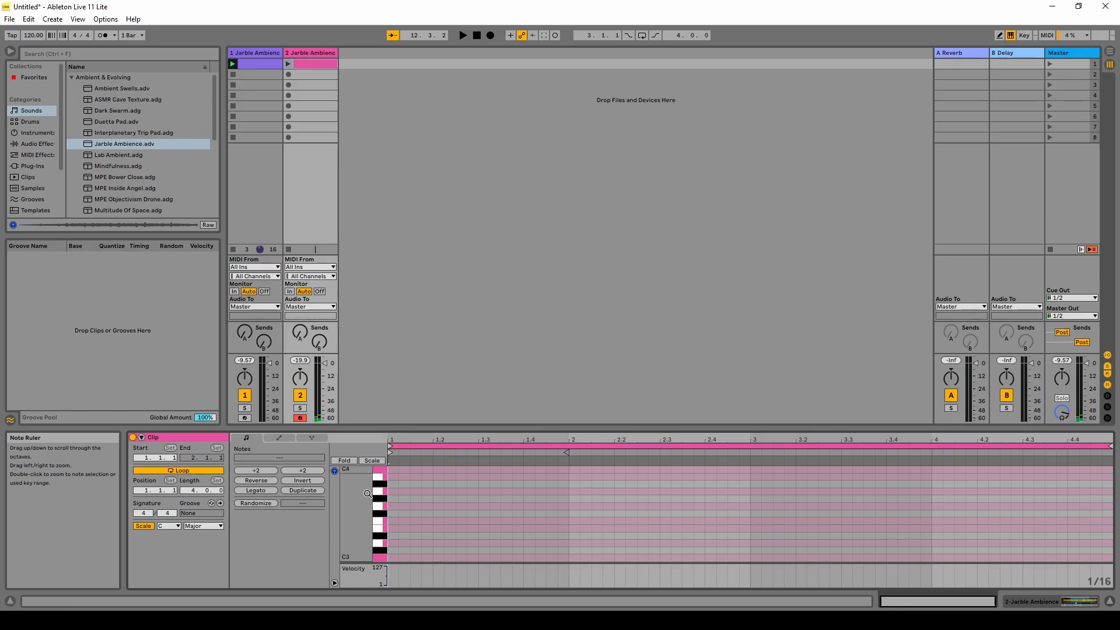
pyautogui.click(377, 472)
pyautogui.moveTo(377, 476); pyautogui.dragTo(381, 561)
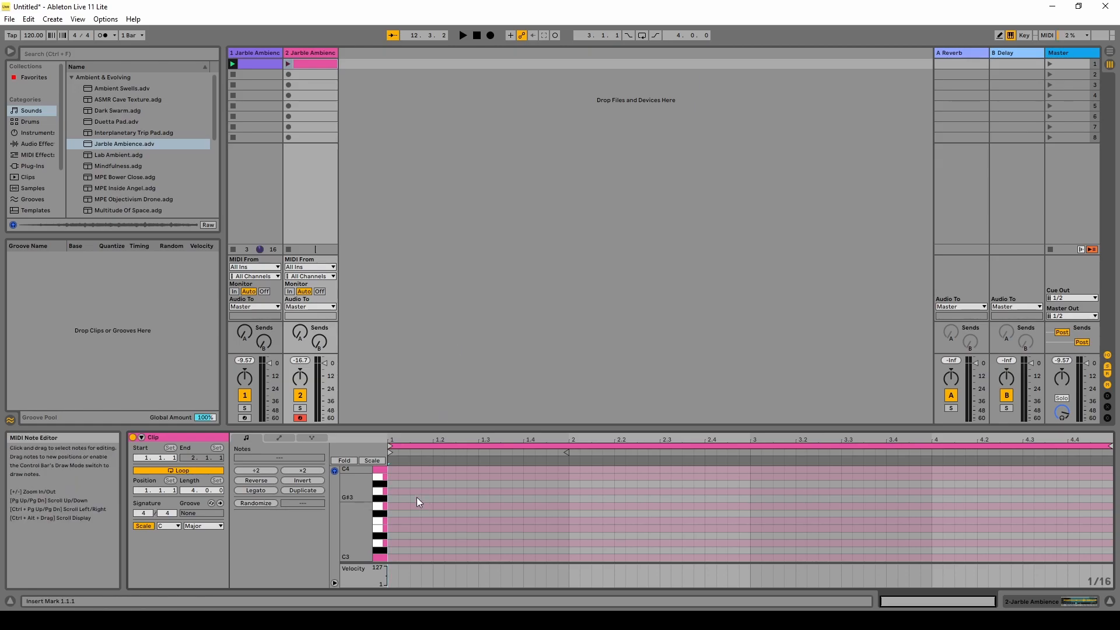
# Add a one-beat C4 note followed by a G3 note, then launch track 2's clip.
pyautogui.doubleClick(391, 468)
pyautogui.moveTo(395, 471); pyautogui.dragTo(430, 471)
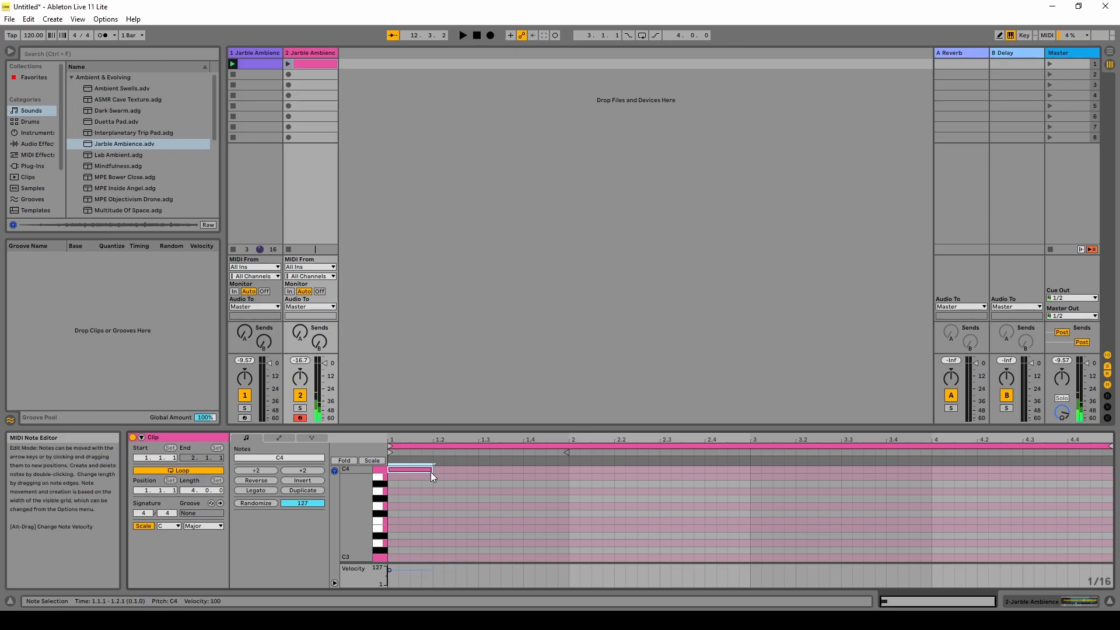
pyautogui.doubleClick(448, 506)
pyautogui.moveTo(455, 506); pyautogui.dragTo(489, 506)
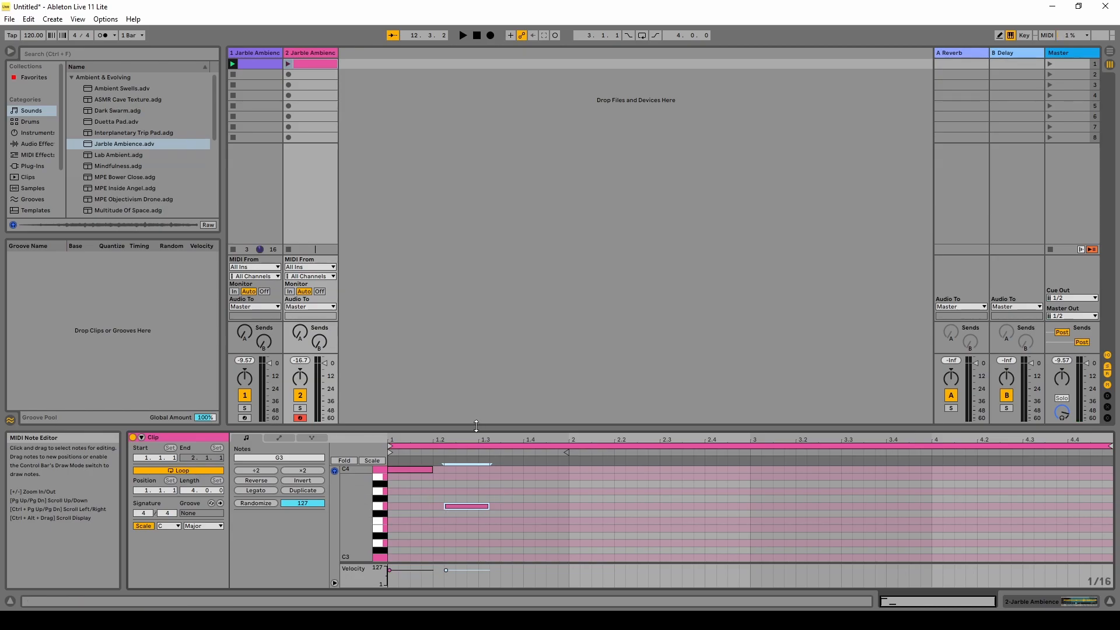
pyautogui.click(289, 68)
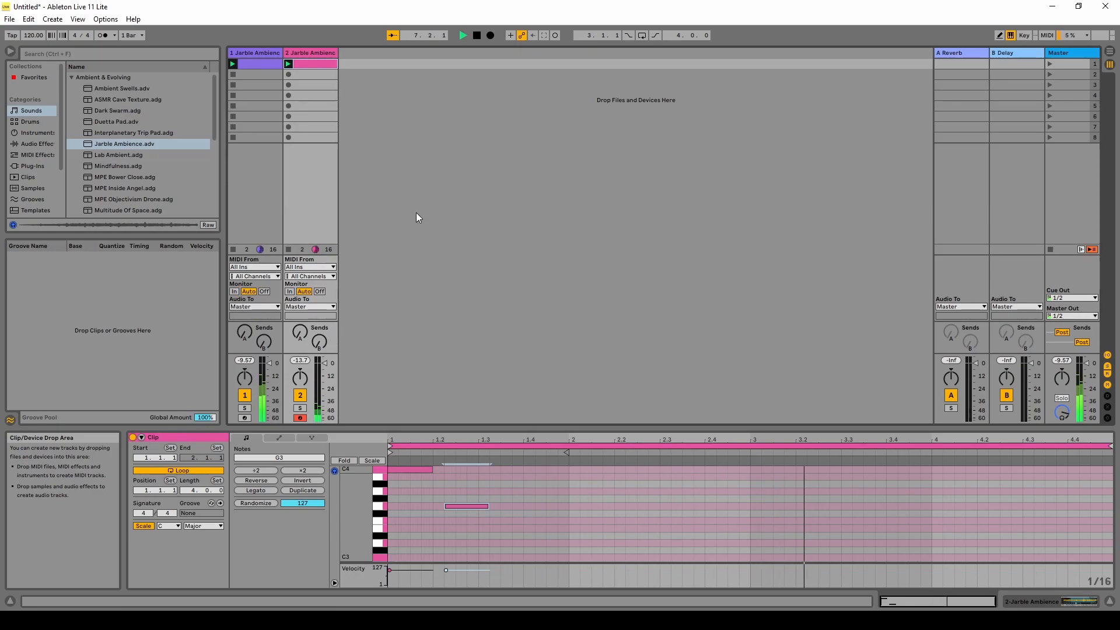
# Stop the bass clip, then add a G3 on beat 4 and a C4 in bar 2.
pyautogui.click(233, 249)
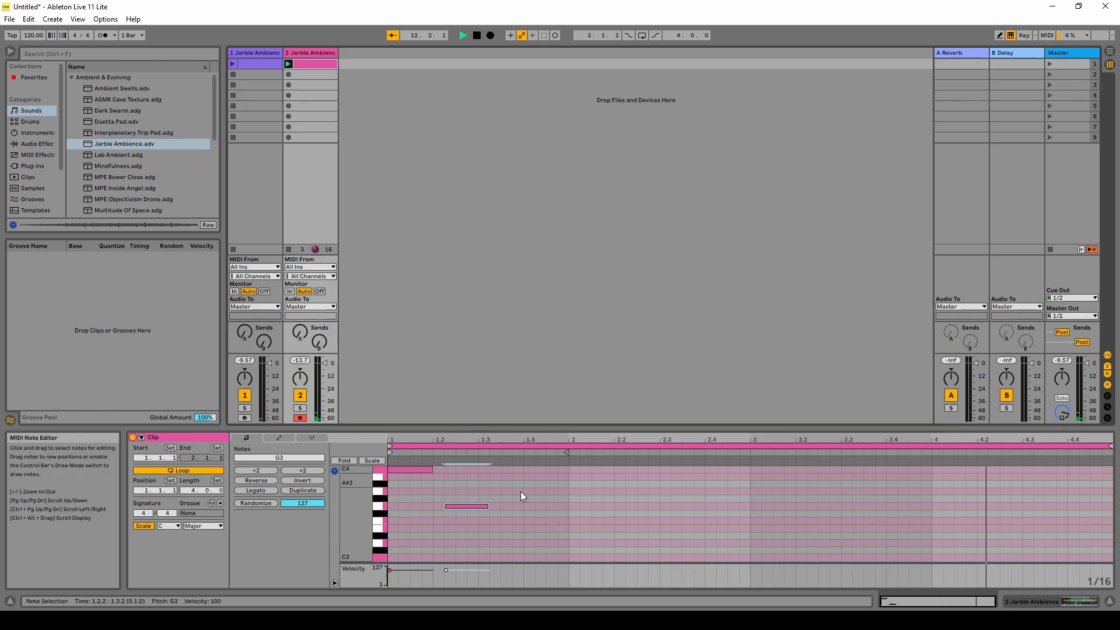
pyautogui.doubleClick(528, 507)
pyautogui.moveTo(532, 506); pyautogui.dragTo(568, 507)
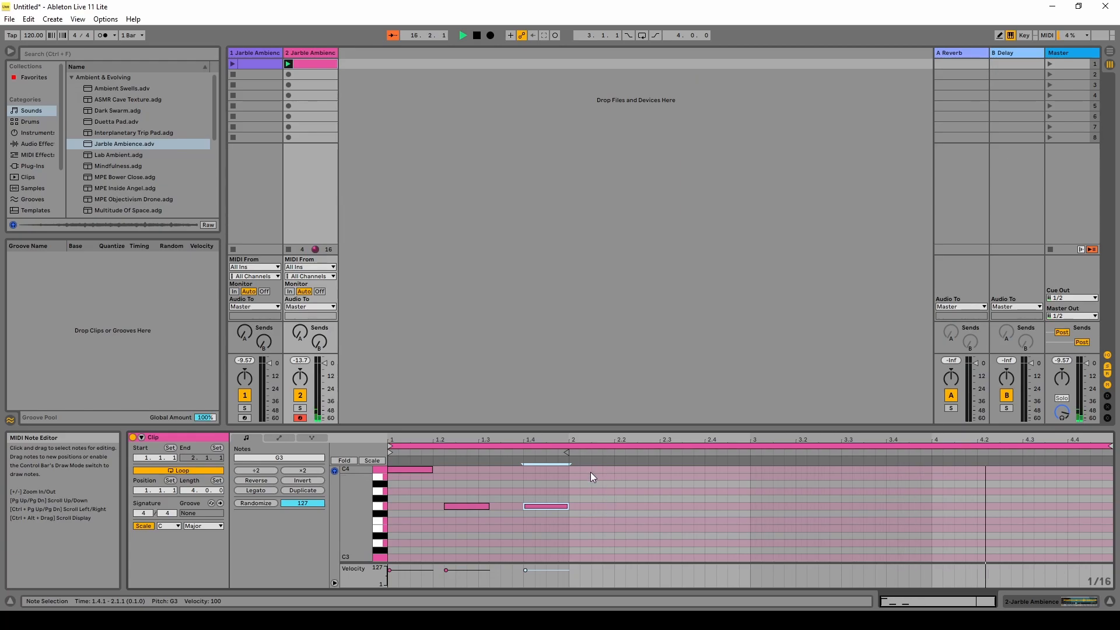
pyautogui.moveTo(579, 471); pyautogui.dragTo(640, 466)
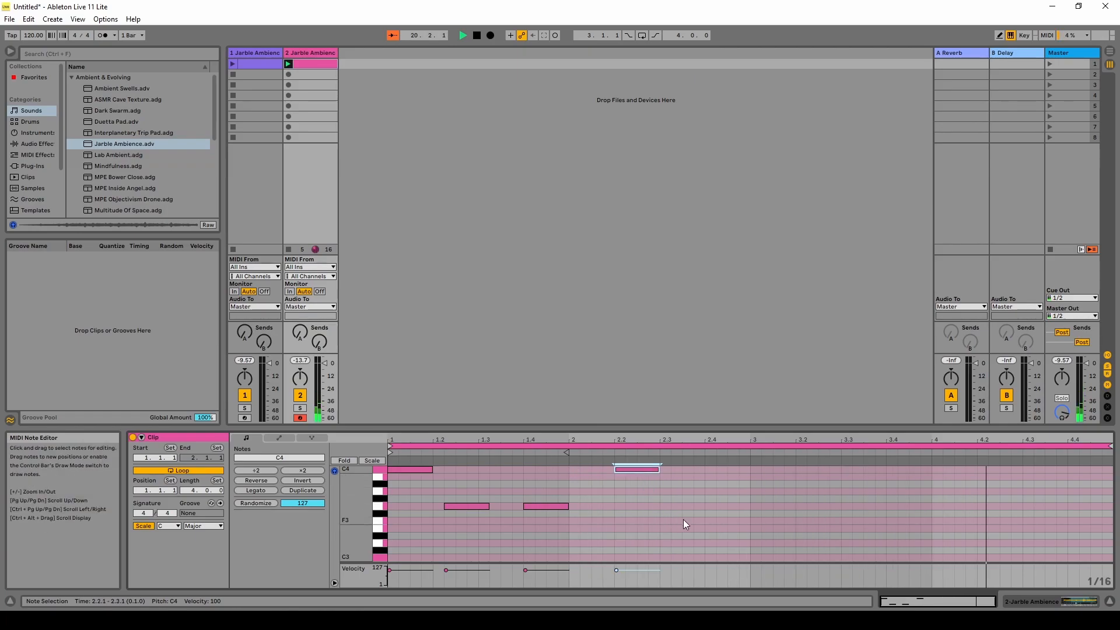
# Add a long note reaching bar 3, lower it to E3, and stop the melody clip.
pyautogui.doubleClick(666, 520)
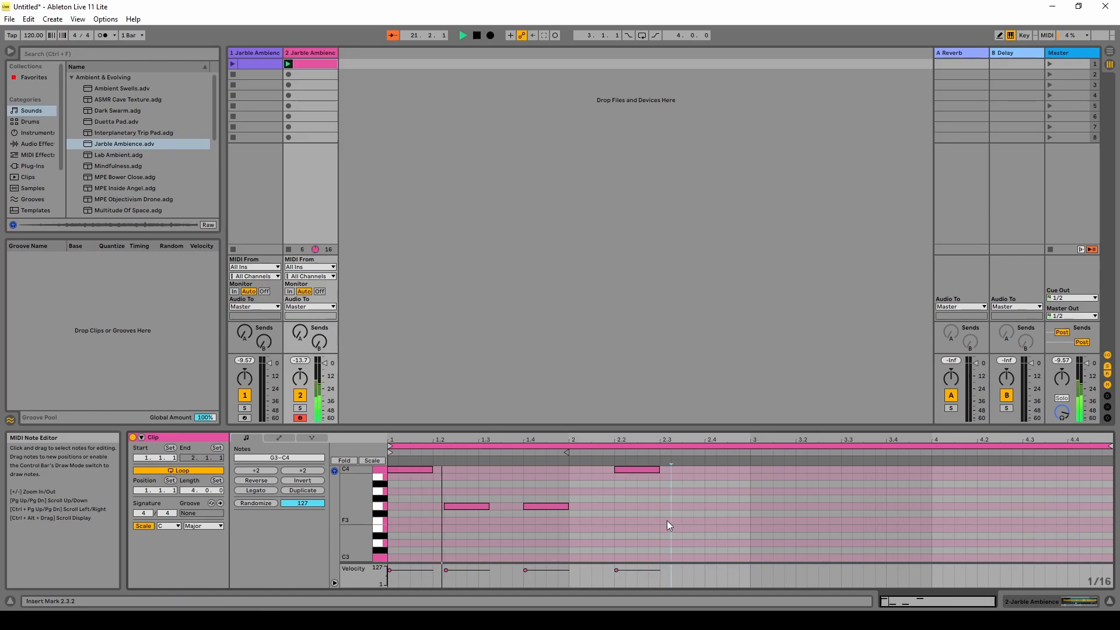
pyautogui.moveTo(685, 519); pyautogui.dragTo(752, 520)
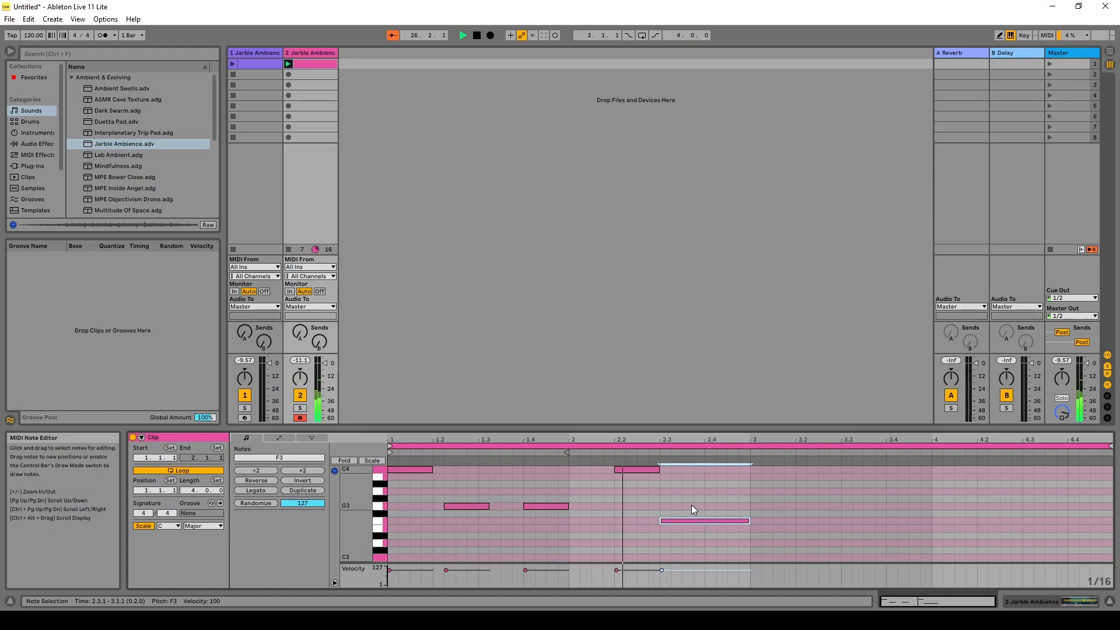
pyautogui.moveTo(695, 520)
pyautogui.mouseDown()
pyautogui.moveTo(697, 498)
pyautogui.moveTo(697, 528)
pyautogui.mouseUp()
pyautogui.click(288, 250)
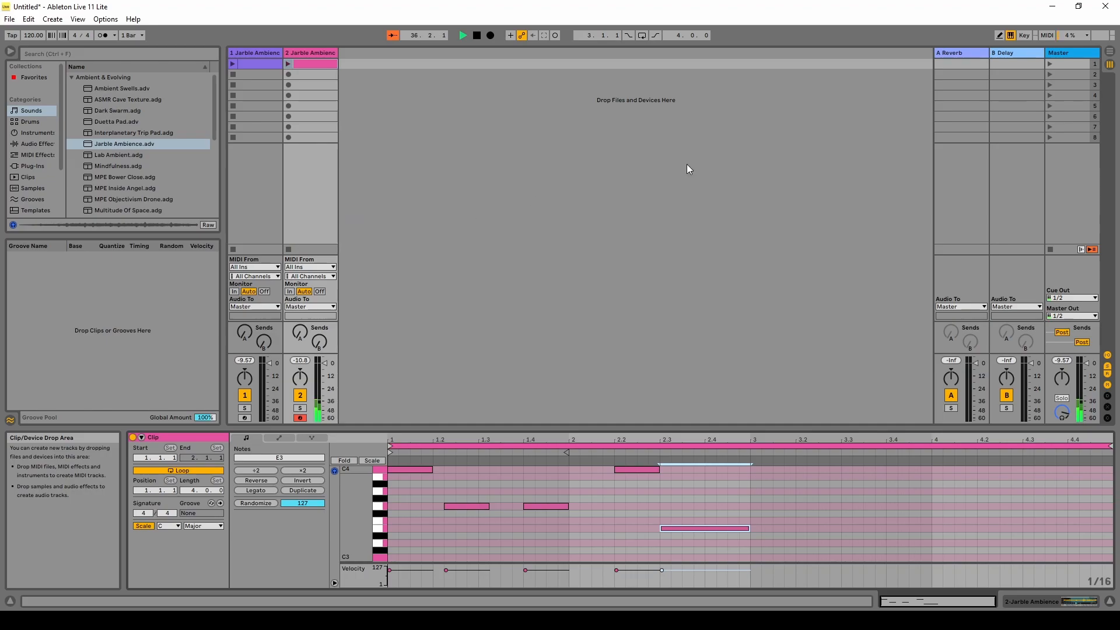
# Launch Scene 1, start the E3 note later, nudge the second C4 later, then stop playback.
pyautogui.click(1048, 65)
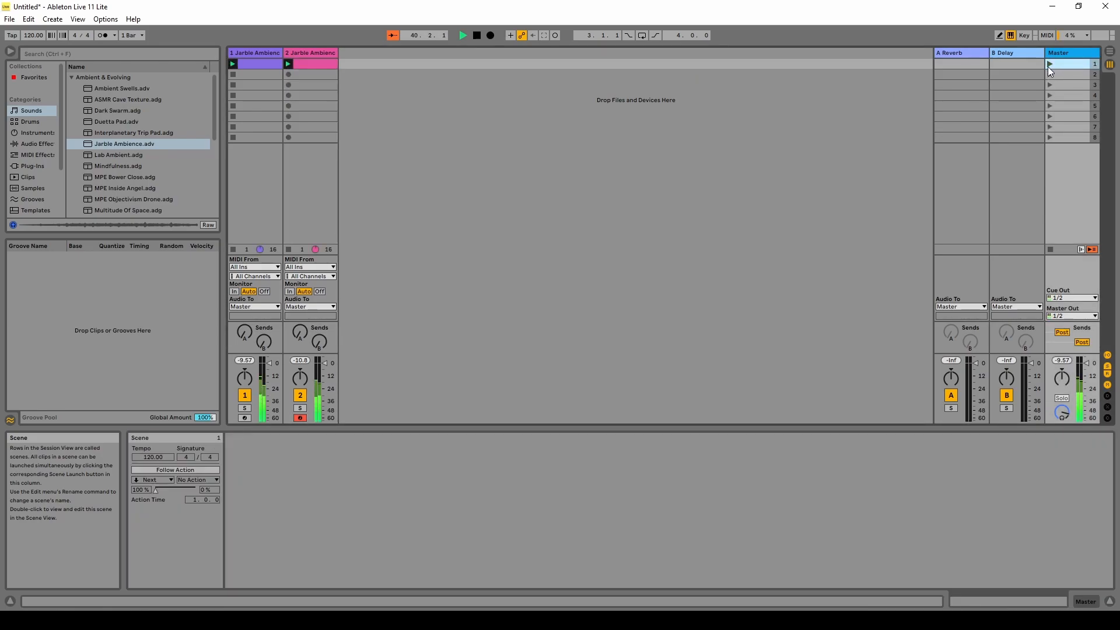
pyautogui.click(322, 62)
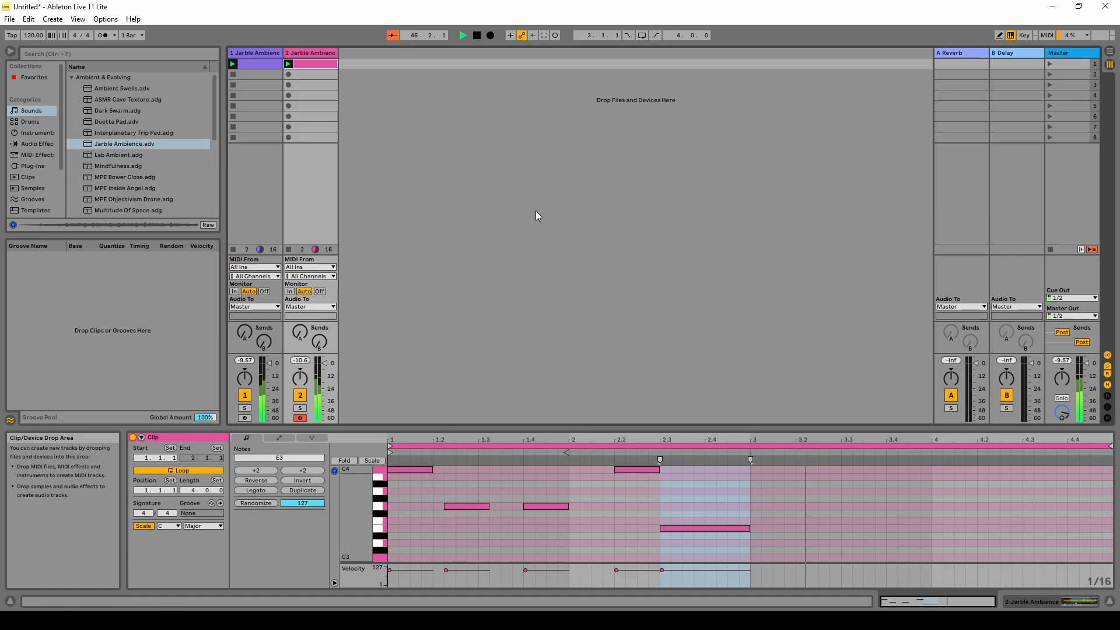
pyautogui.moveTo(662, 527); pyautogui.dragTo(683, 528)
pyautogui.moveTo(642, 471); pyautogui.dragTo(665, 470)
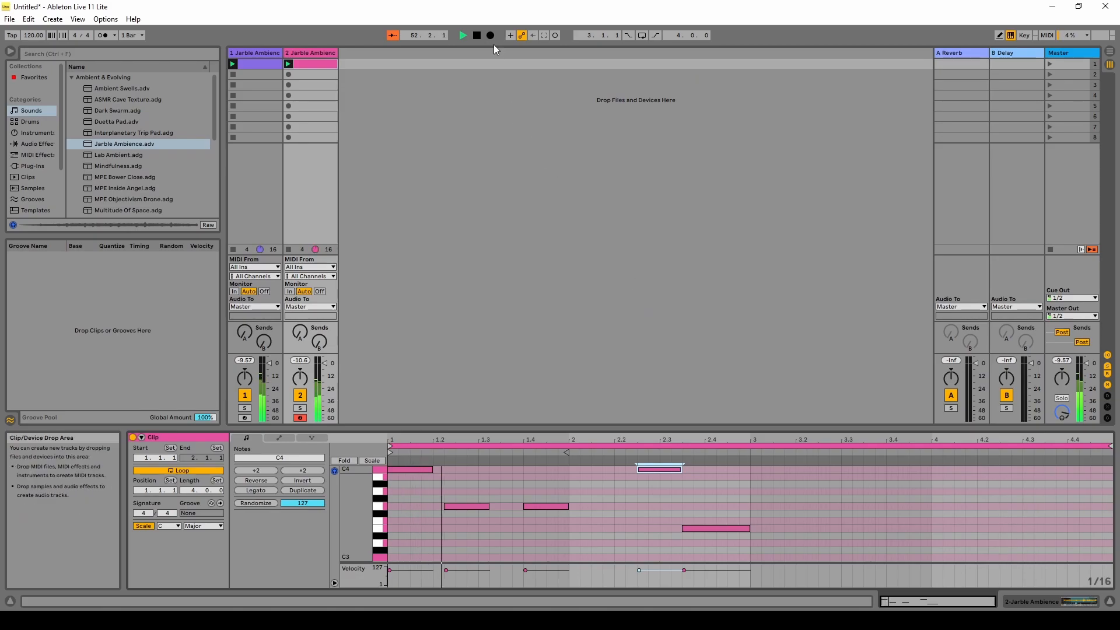
pyautogui.click(477, 36)
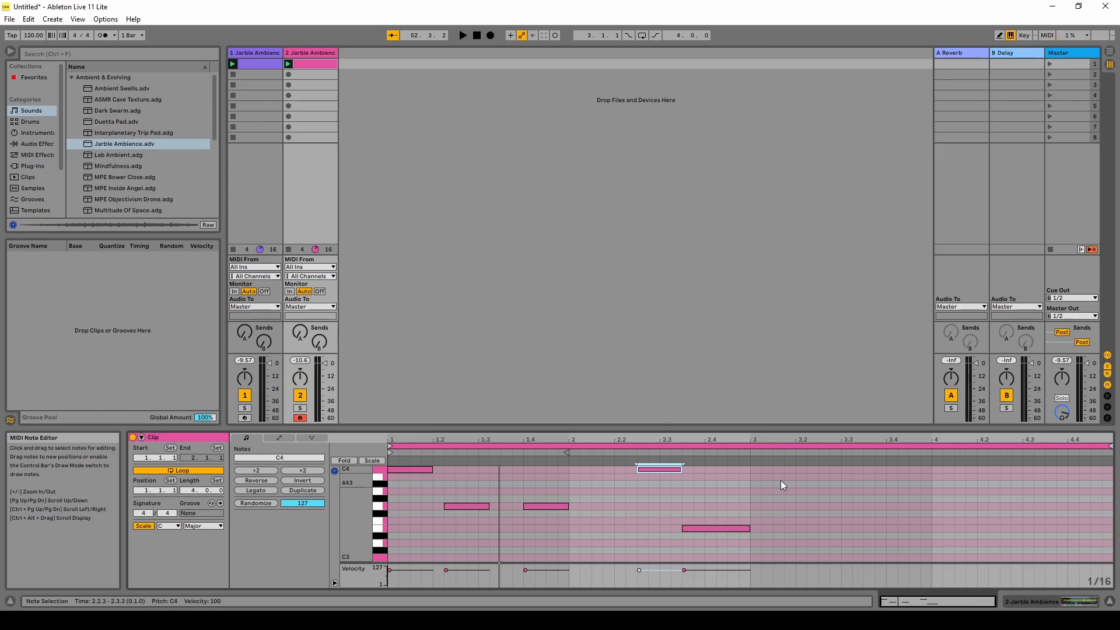
# Add F3 and A3 notes in bar 3 of the melody, each lengthened to a full beat.
pyautogui.click(758, 520)
pyautogui.doubleClick(759, 520)
pyautogui.moveTo(770, 522); pyautogui.dragTo(795, 521)
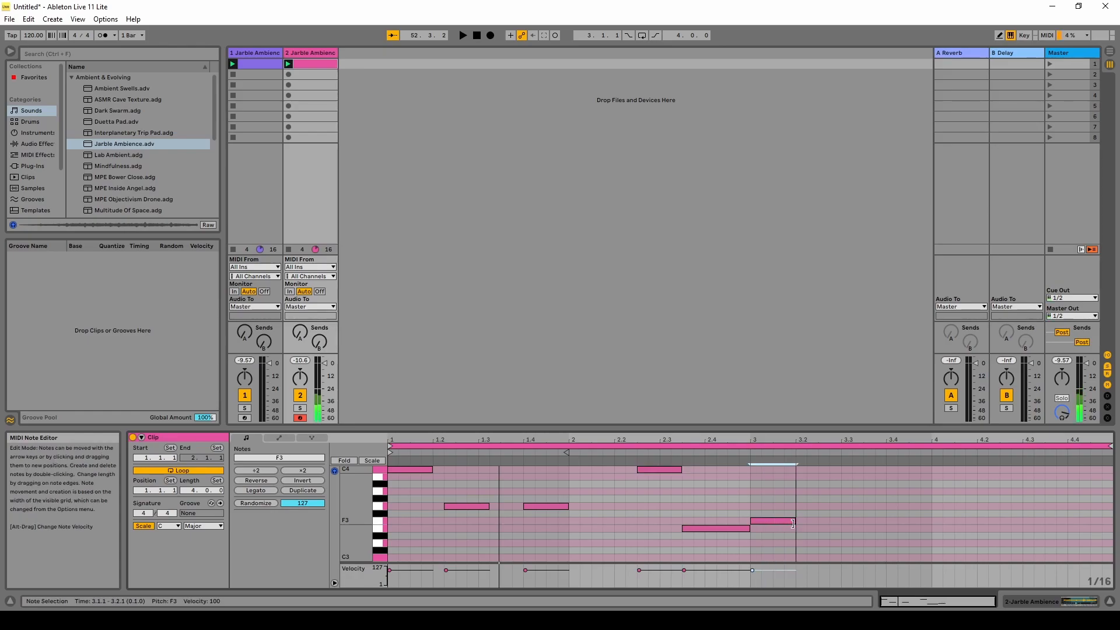
pyautogui.click(802, 490)
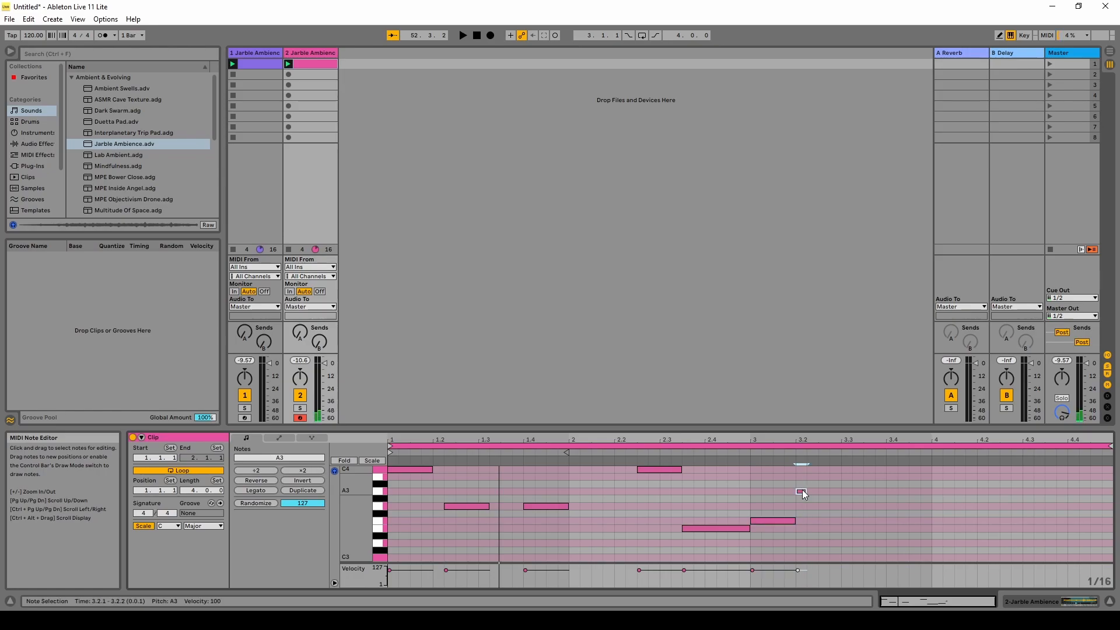
pyautogui.doubleClick(804, 491)
pyautogui.moveTo(818, 491); pyautogui.dragTo(842, 493)
# Add a C3 note on beat 4 of bar 3 reaching bar 4, then play the clips.
pyautogui.click(894, 557)
pyautogui.doubleClick(892, 557)
pyautogui.moveTo(897, 558); pyautogui.dragTo(930, 559)
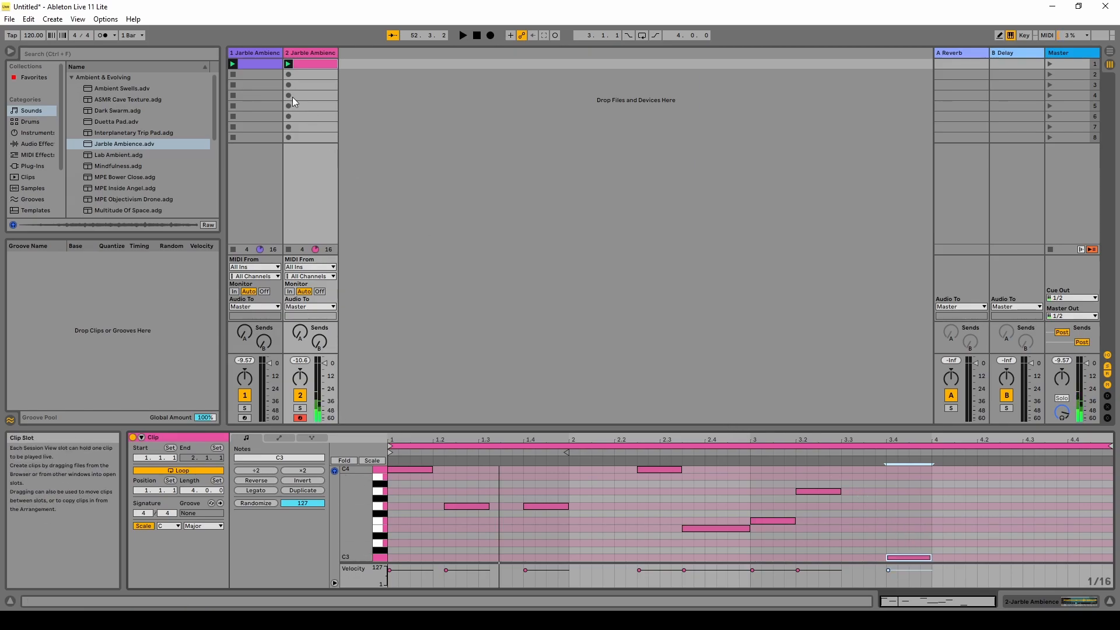
pyautogui.click(289, 64)
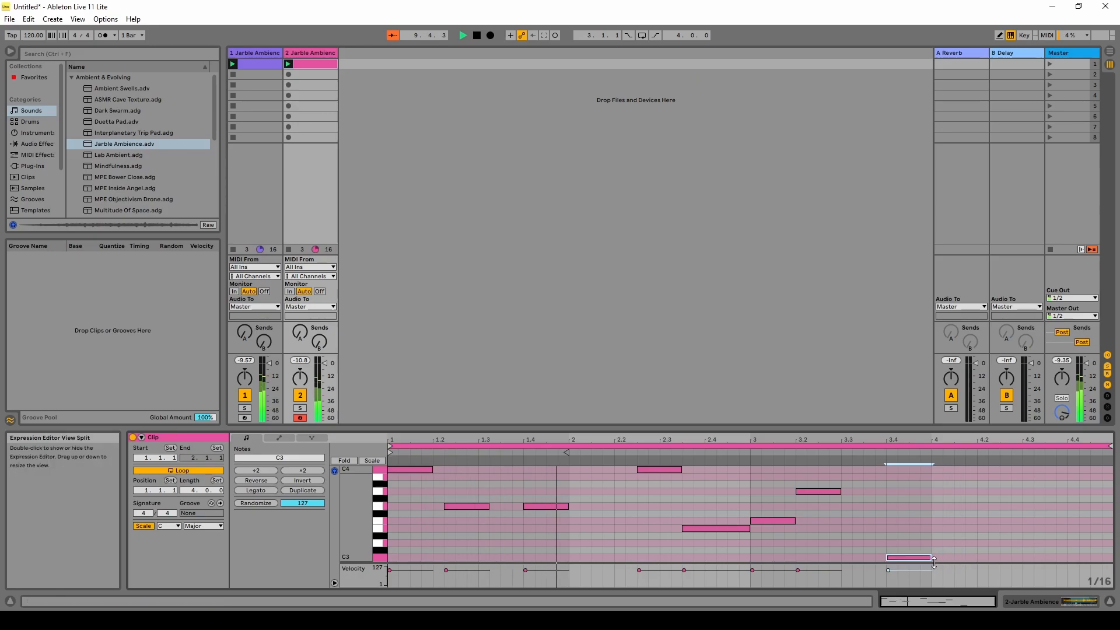
# Add a B3 note at 4.2.1 trimmed to length and a D3 note at 4.4.1 stretched to the clip end.
pyautogui.doubleClick(980, 477)
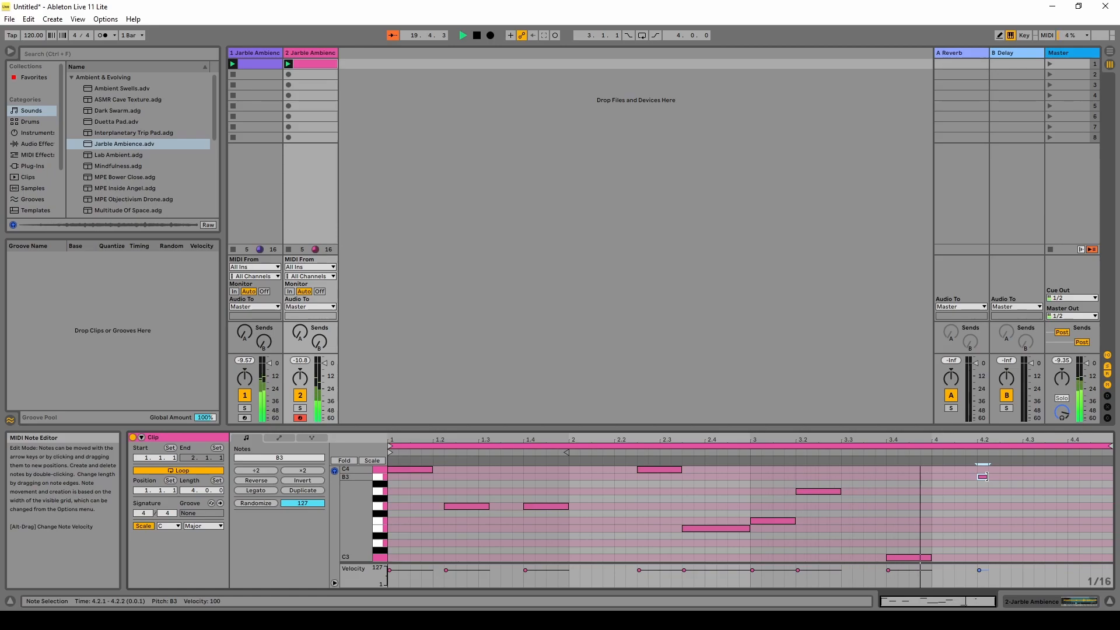
pyautogui.moveTo(987, 476); pyautogui.dragTo(1110, 483)
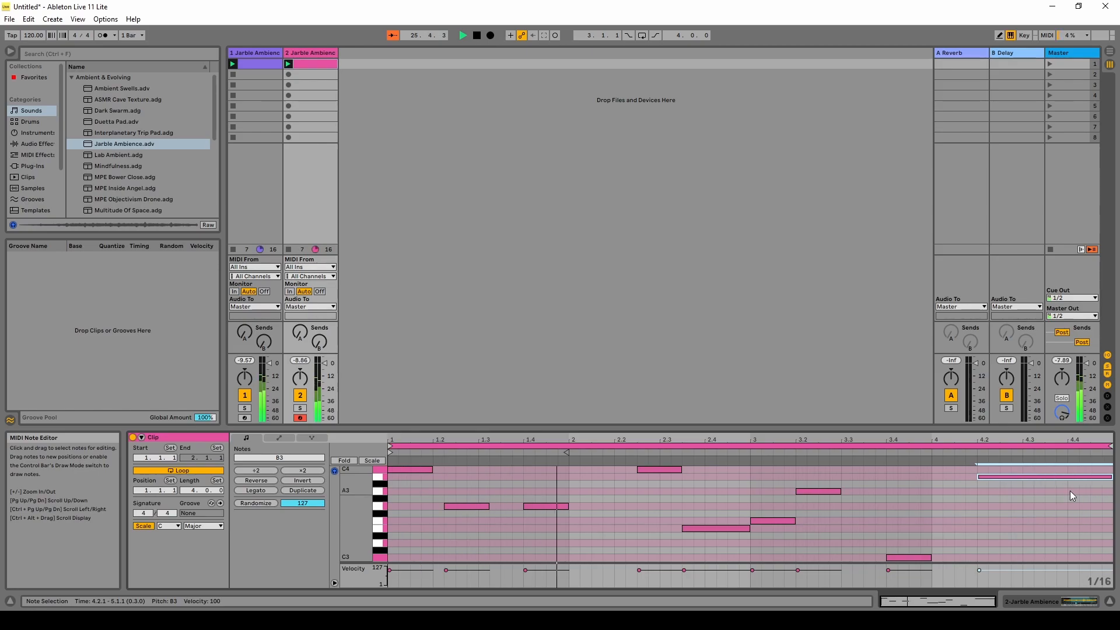
pyautogui.moveTo(1112, 478); pyautogui.dragTo(1032, 478)
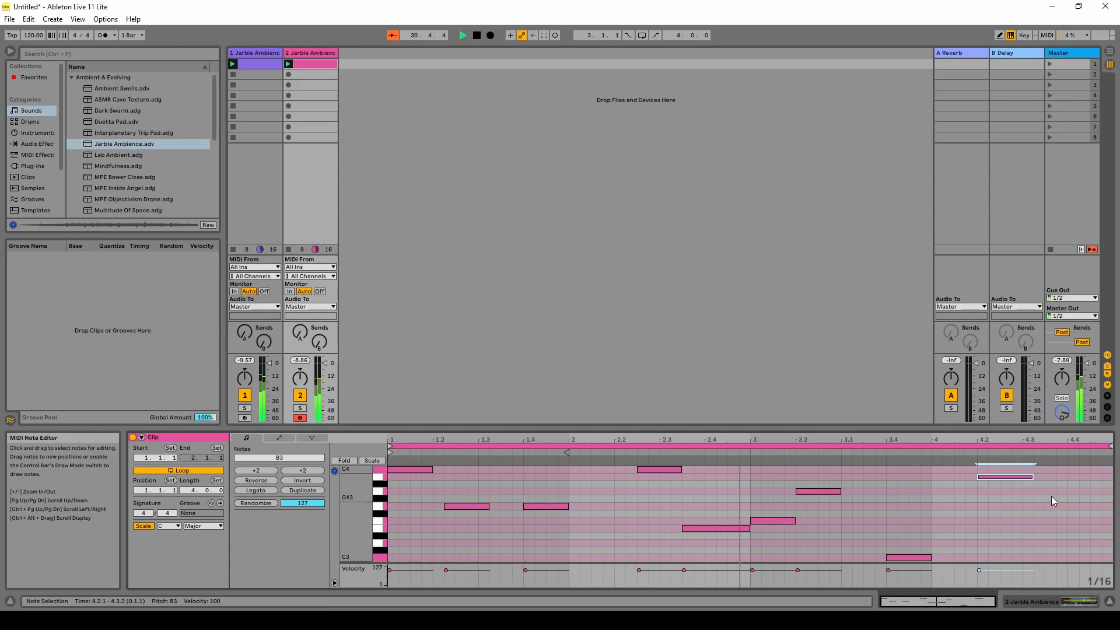
pyautogui.click(1072, 541)
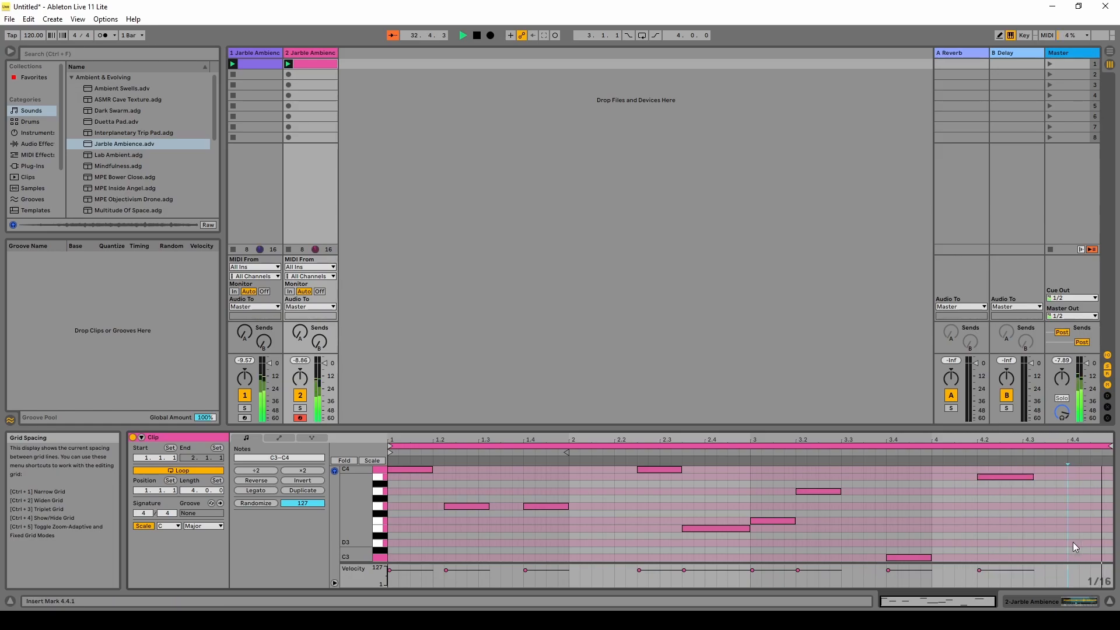
pyautogui.moveTo(1072, 542); pyautogui.dragTo(1111, 544)
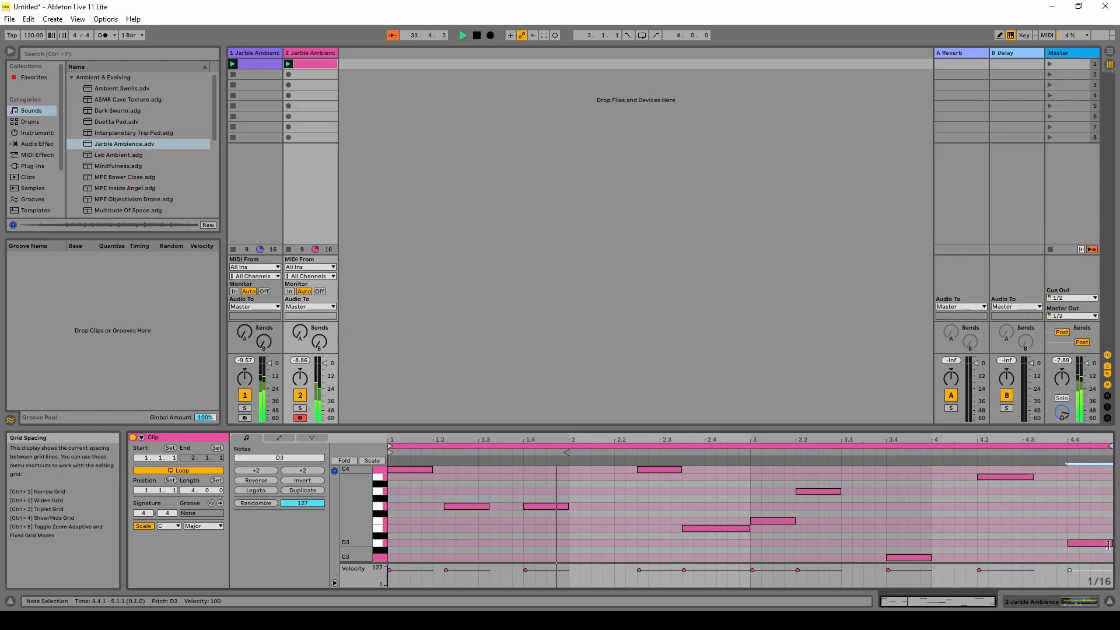